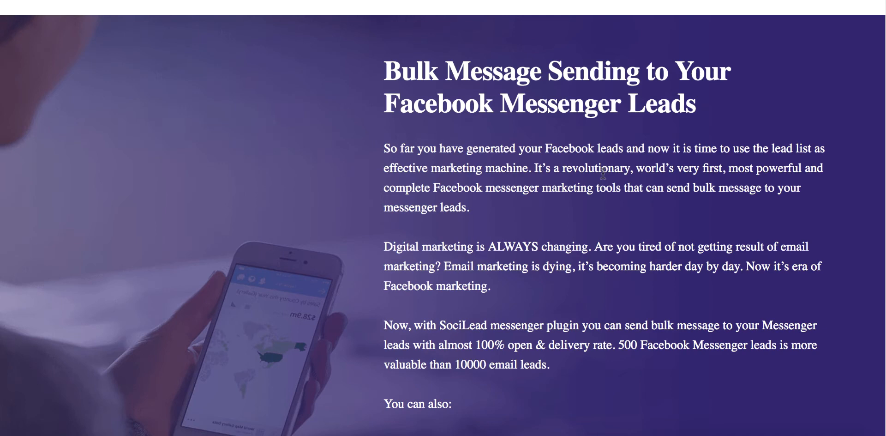
- Examine the SociLead Messenger sales page, covering bulk messaging, the demo video and the automatic comment reply features
scroll(511, 279, down, 10)
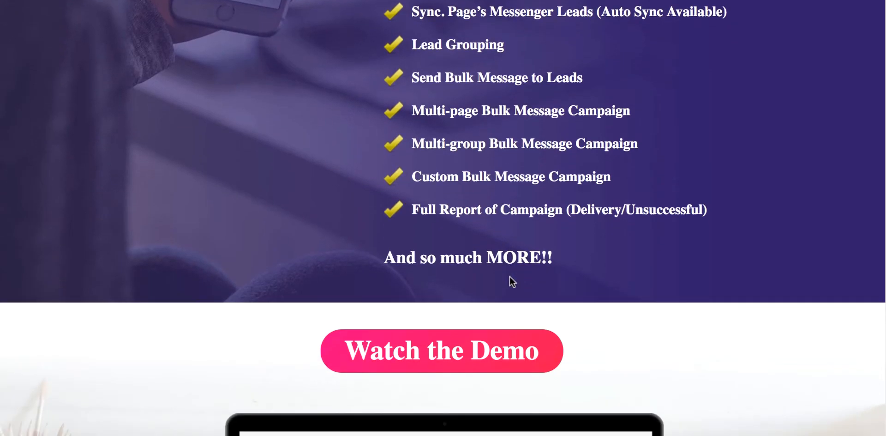
scroll(509, 276, down, 8)
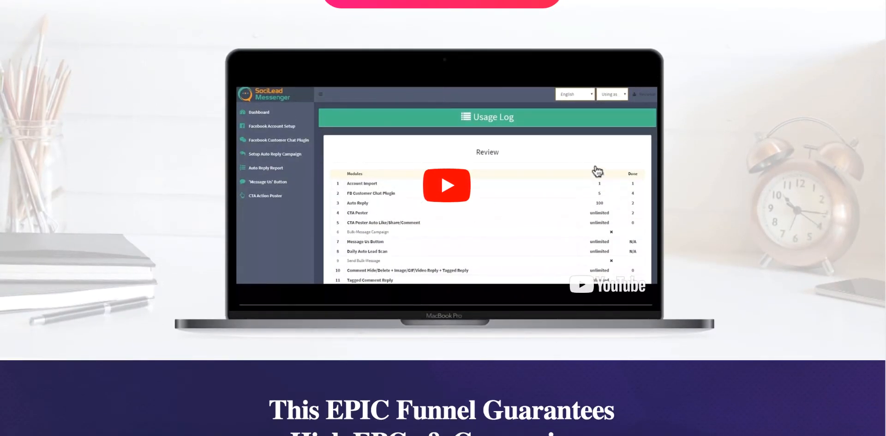
scroll(598, 172, up, 2)
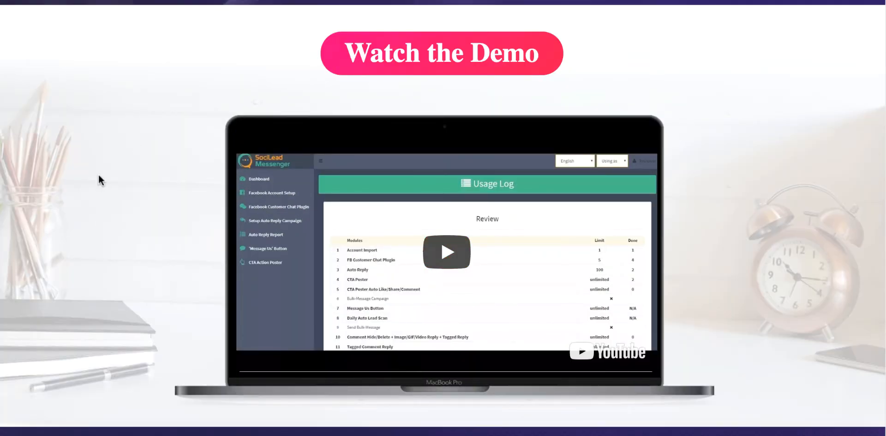
scroll(98, 174, down, 20)
scroll(99, 174, up, 5)
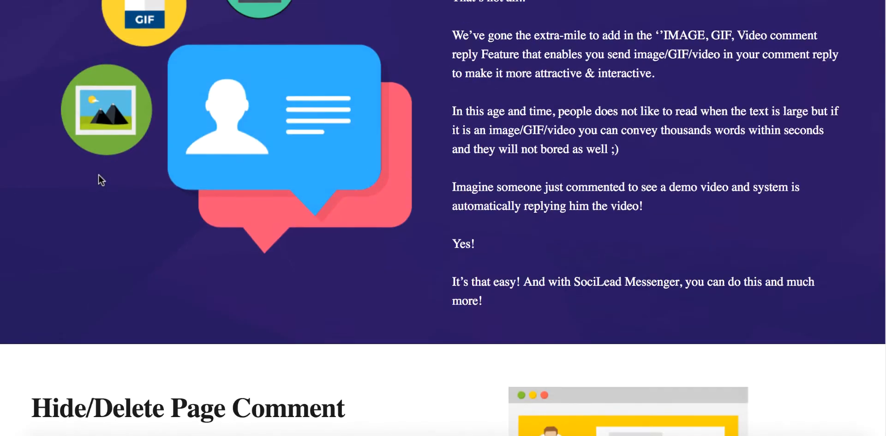
scroll(98, 174, up, 15)
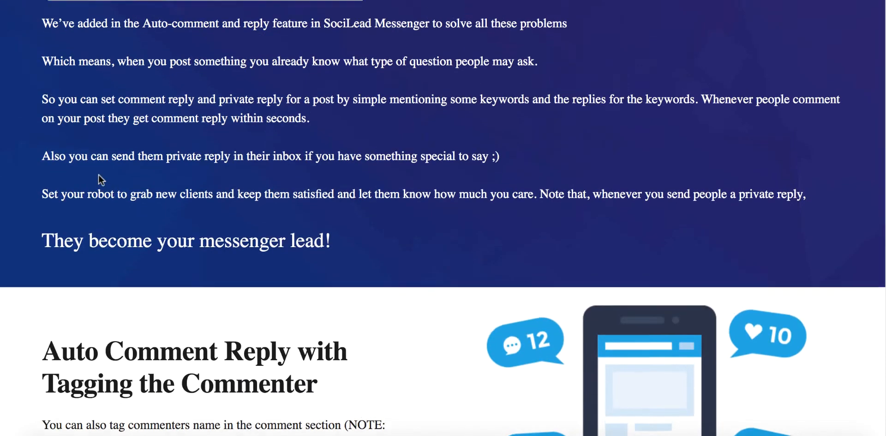
scroll(98, 174, up, 5)
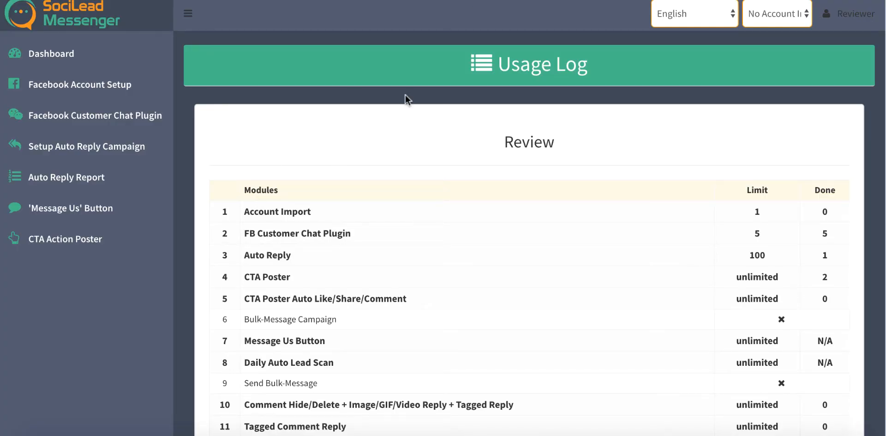
- Open the Facebook account setup and look up the account's numeric ID from its profile URL with the linked ID finder
click(88, 95)
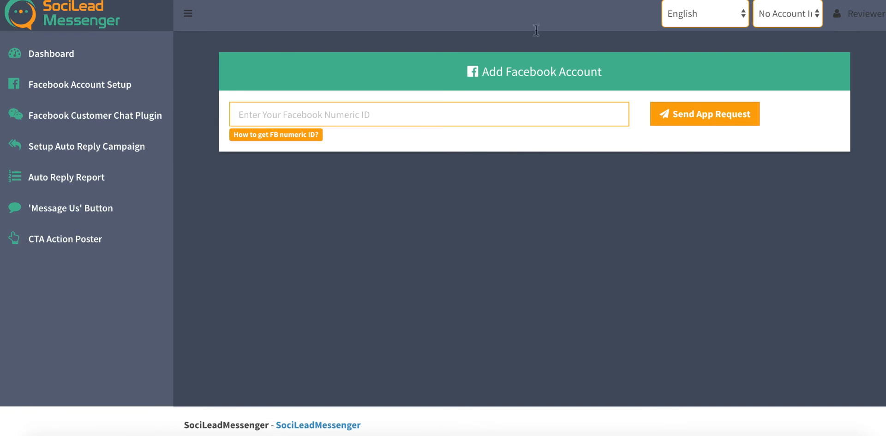
click(279, 134)
click(360, 108)
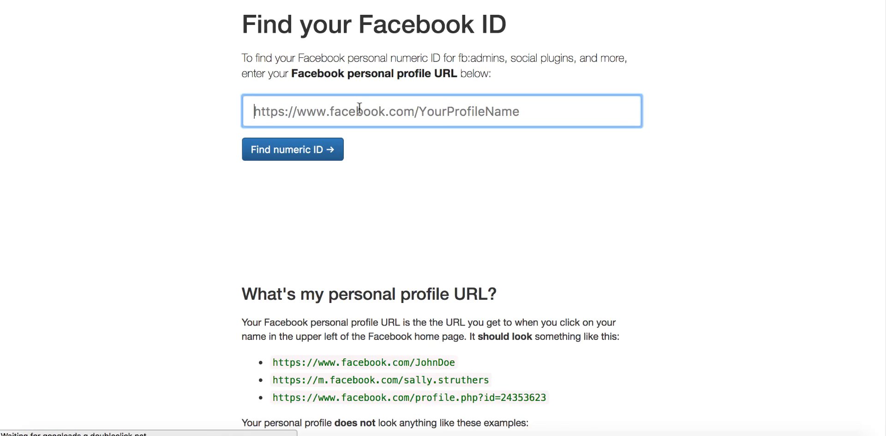
key(super+v)
click(267, 148)
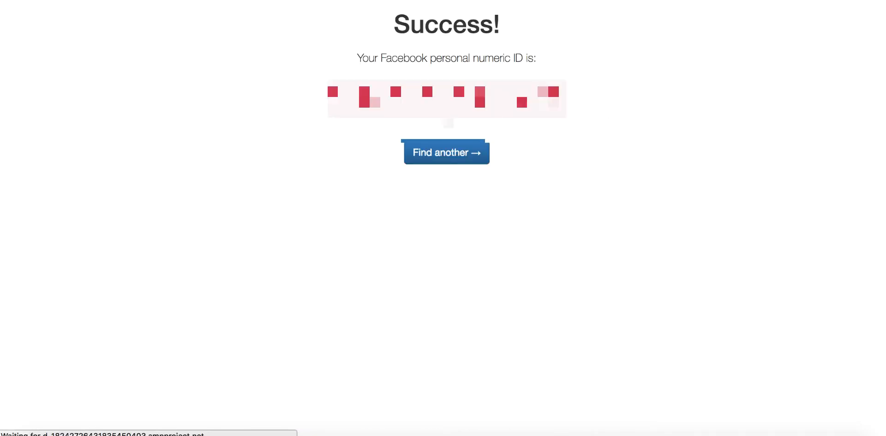
- Copy the found numeric ID into the Add Facebook Account form in SociLead Messenger and send the app request
triple_click(417, 102)
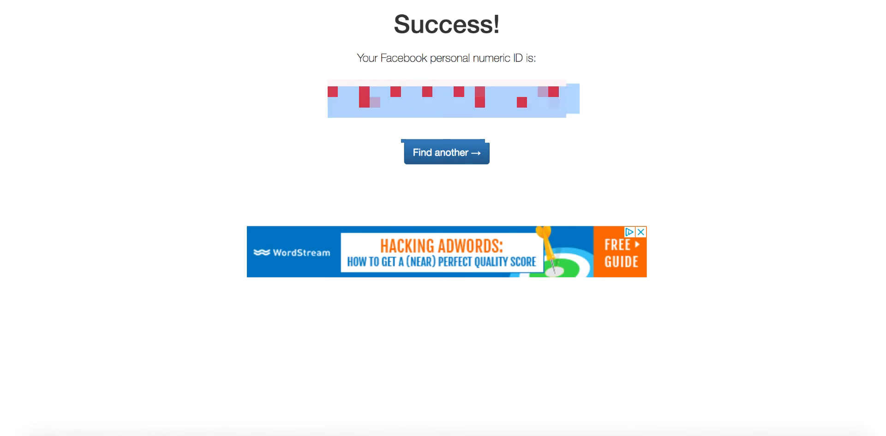
drag(328, 101, 575, 100)
key(super+c)
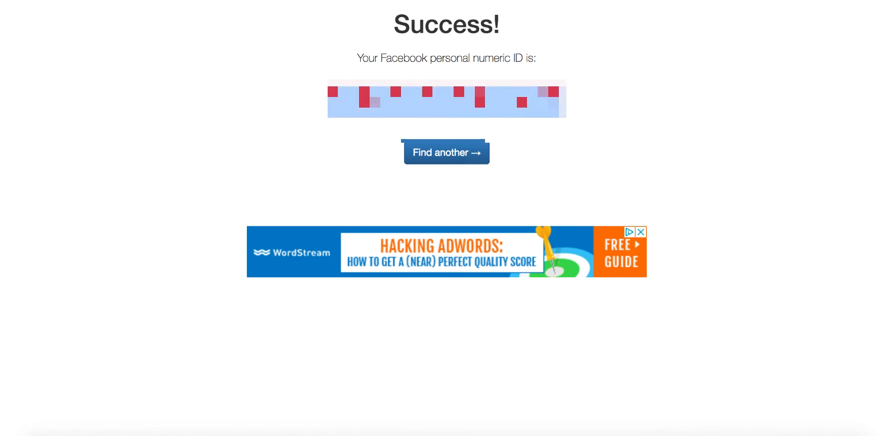
key(ctrl+Tab)
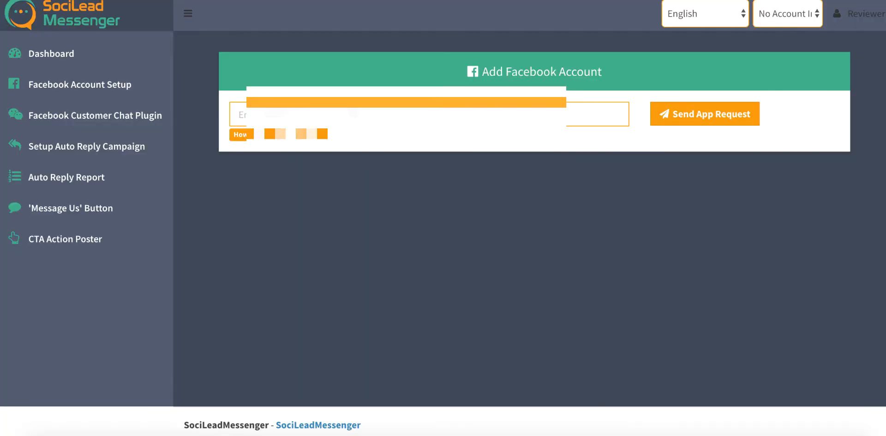
key(super+v)
click(723, 124)
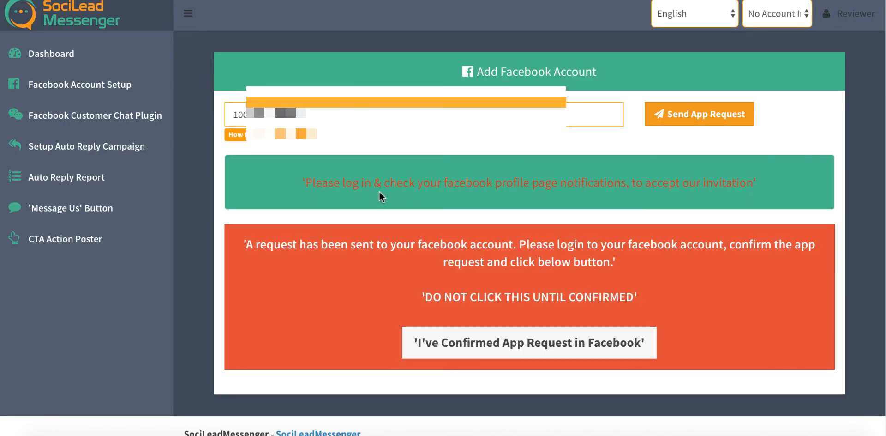
- Switch to Facebook, open the tester request from the notifications and confirm the invitation to become a tester for SociLeadMsg 2
triple_click(376, 187)
click(513, 183)
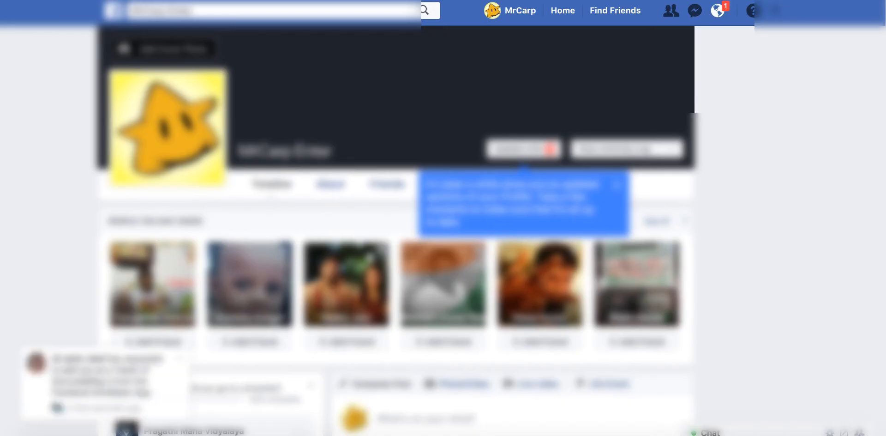
click(718, 12)
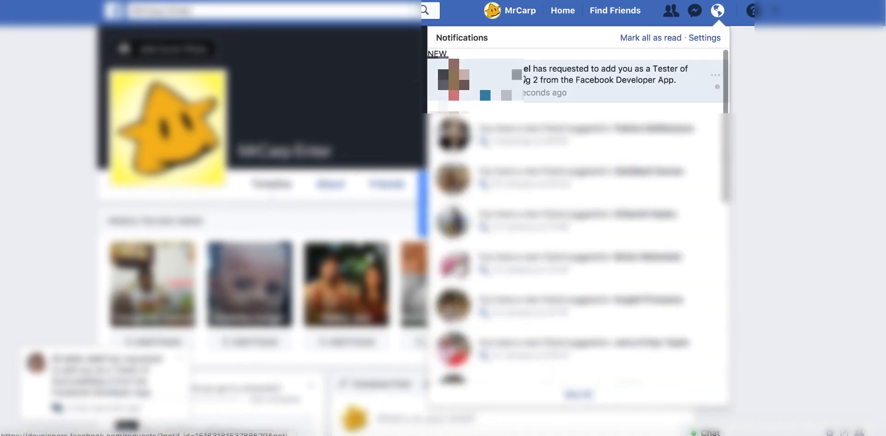
click(614, 98)
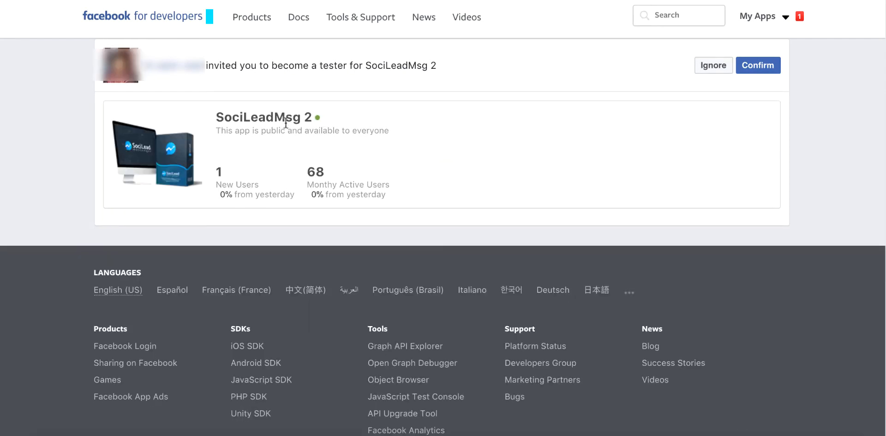
click(757, 72)
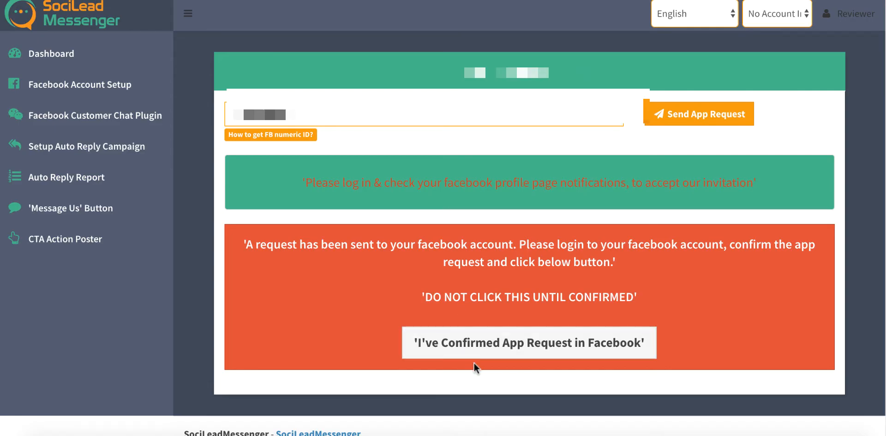
- Declare the app request confirmed and log in with Facebook, granting SociLeadMsg 2 profile access, posting visible to Friends and page management permissions
click(493, 342)
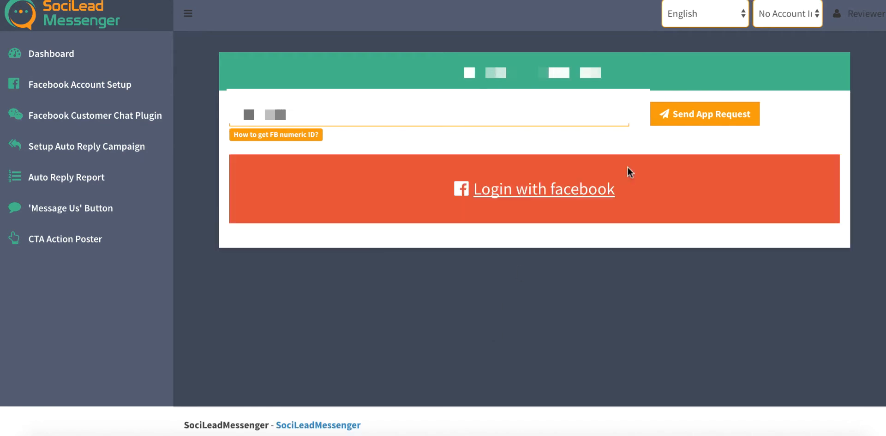
click(576, 199)
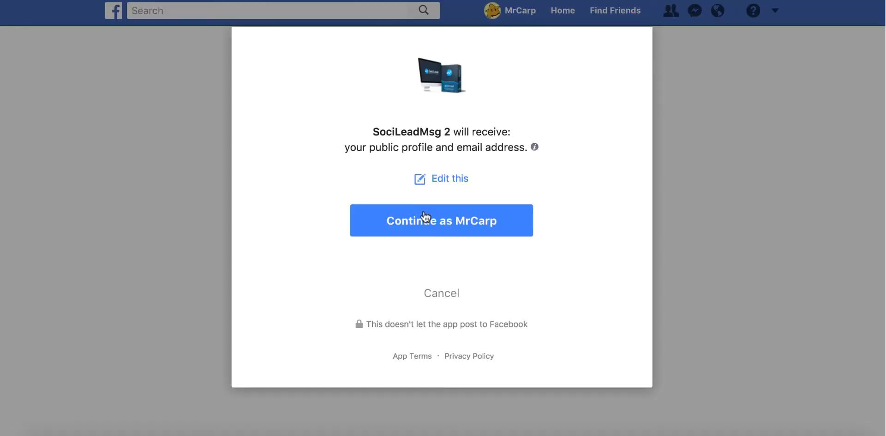
click(424, 215)
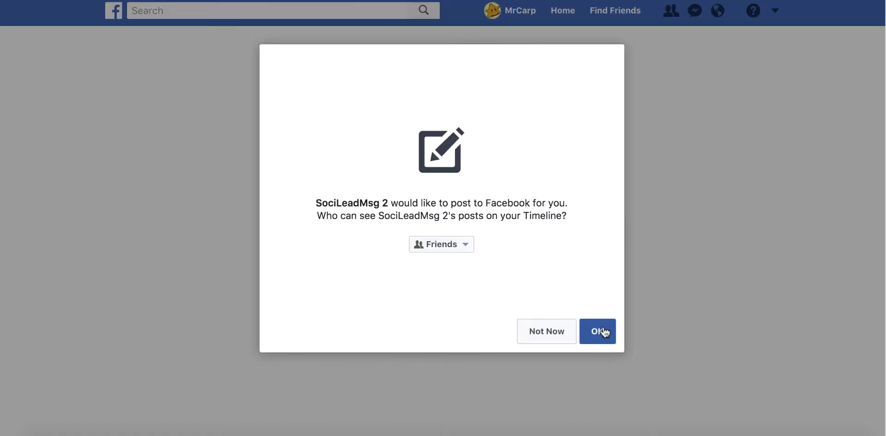
click(602, 332)
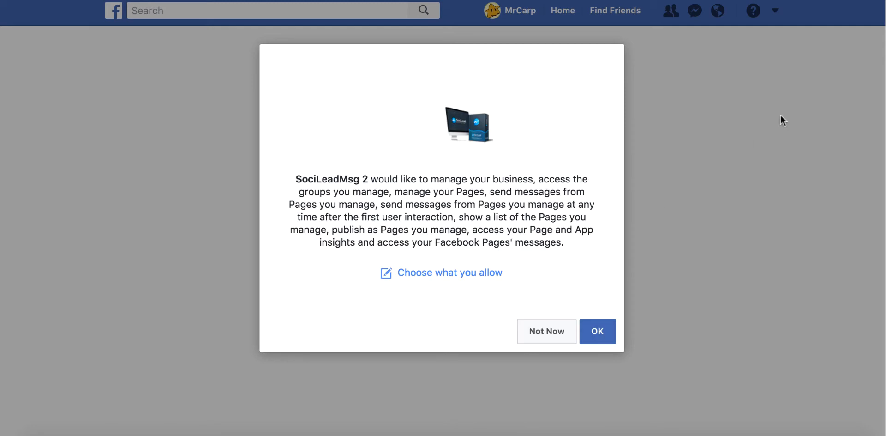
triple_click(405, 211)
click(520, 209)
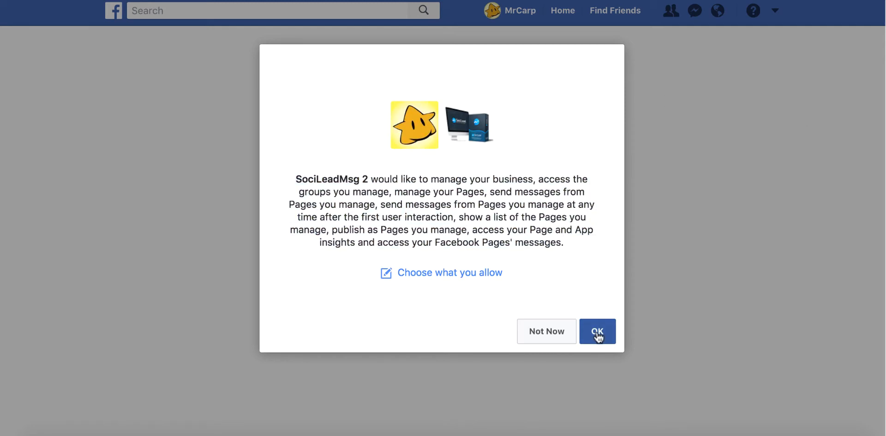
click(595, 333)
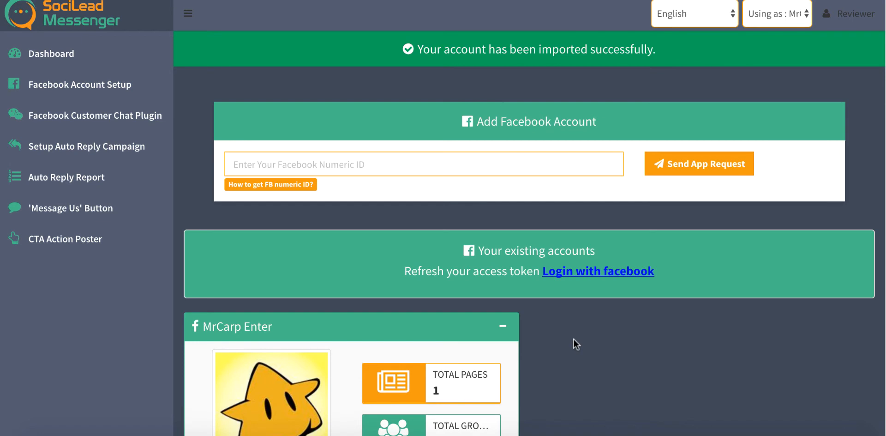
- Examine the imported Facebook account's page and group totals and its page list
scroll(576, 344, down, 2)
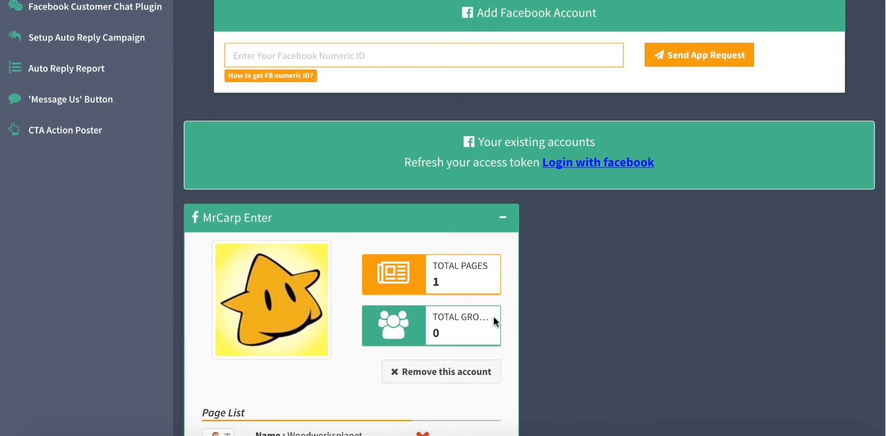
scroll(572, 296, down, 3)
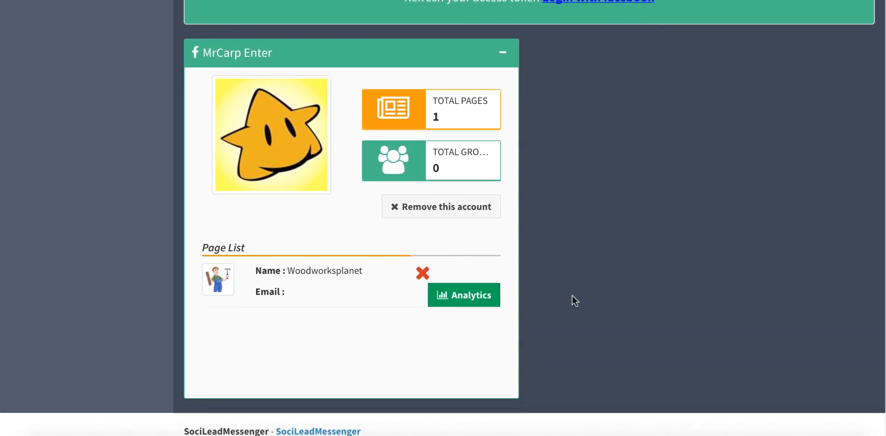
scroll(572, 295, up, 1)
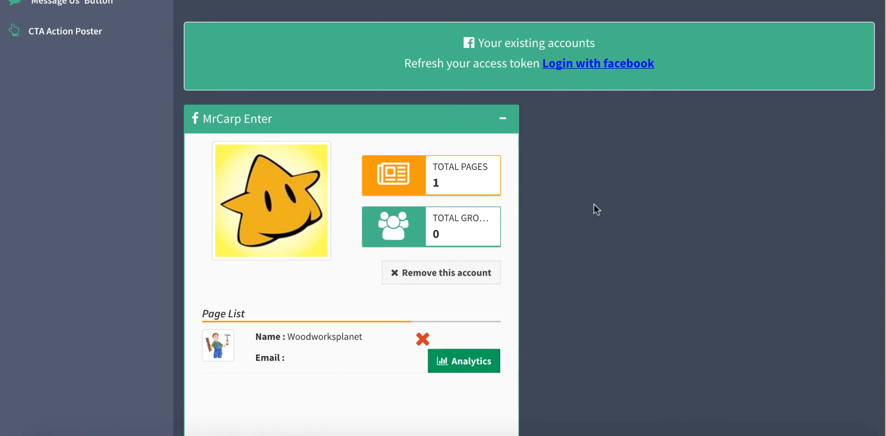
scroll(594, 205, up, 4)
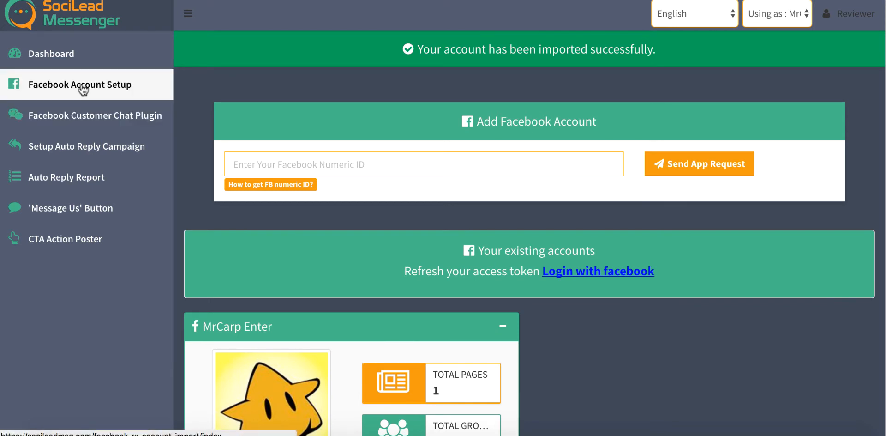
- View the Facebook Customer Chat Plugin page, the auto reply campaign page list and the Woodworksplanet auto reply report, returning to the page list
click(79, 118)
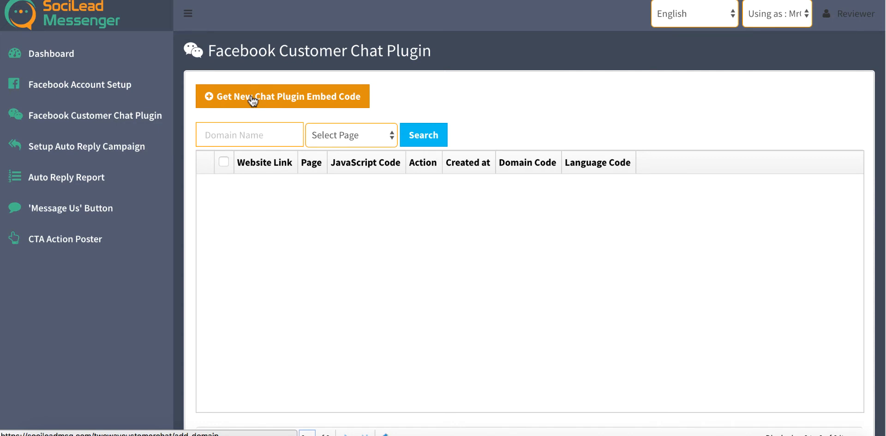
click(104, 147)
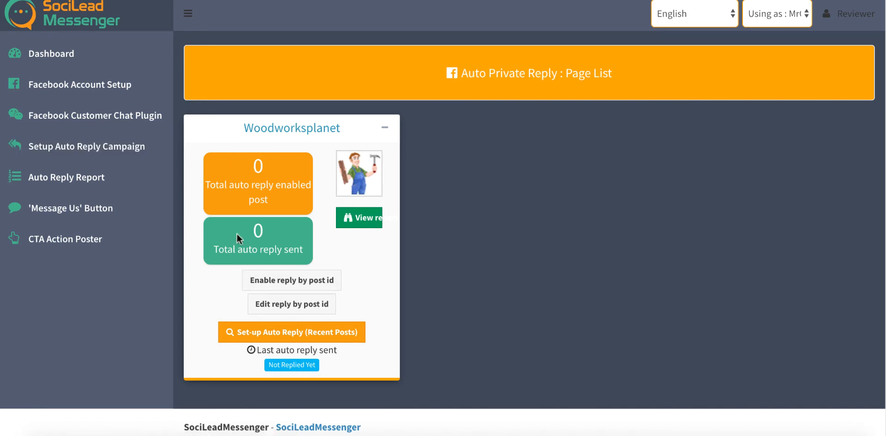
click(369, 225)
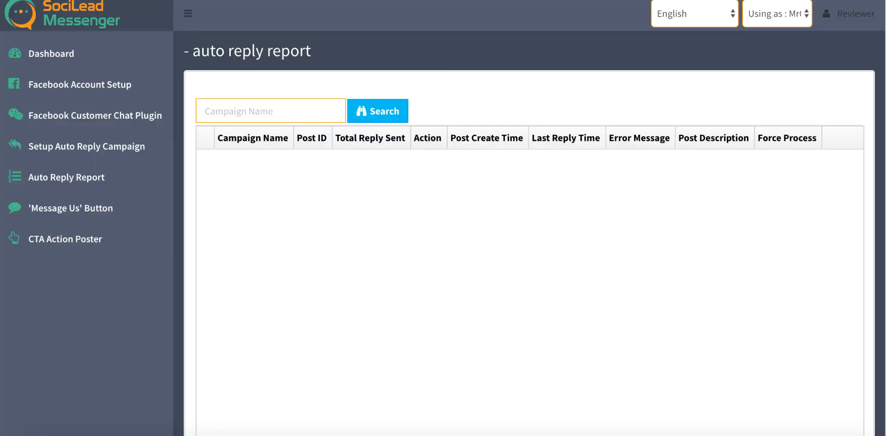
key(alt+Left)
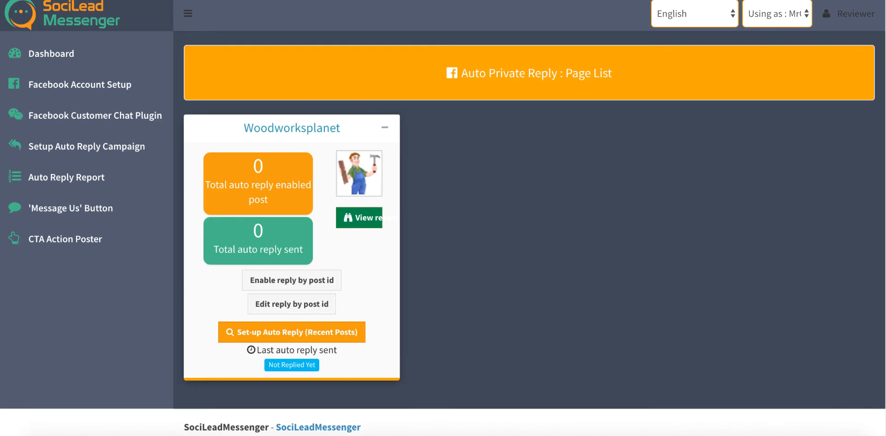
- View the Woodworksplanet dialogs for enabling and editing a reply by post ID, closing each without entering an ID
click(265, 283)
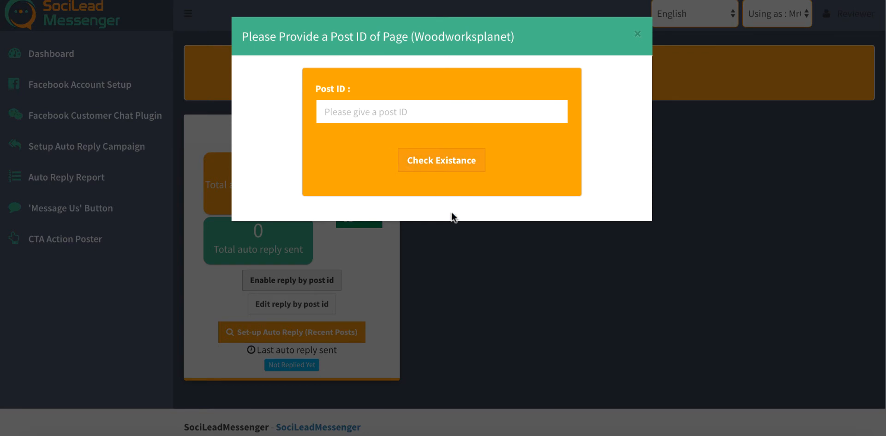
click(637, 34)
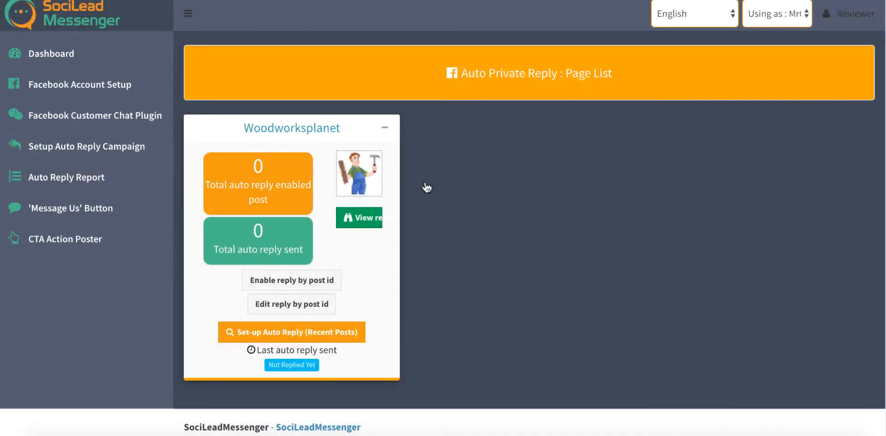
click(299, 305)
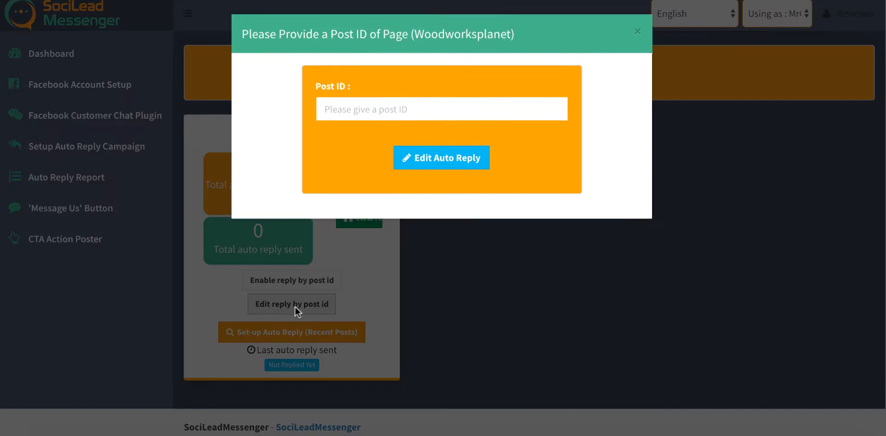
click(641, 34)
- View Woodworksplanet's recent posts and the auto reply campaign form for "Test Post1", closing both without entering anything
click(294, 330)
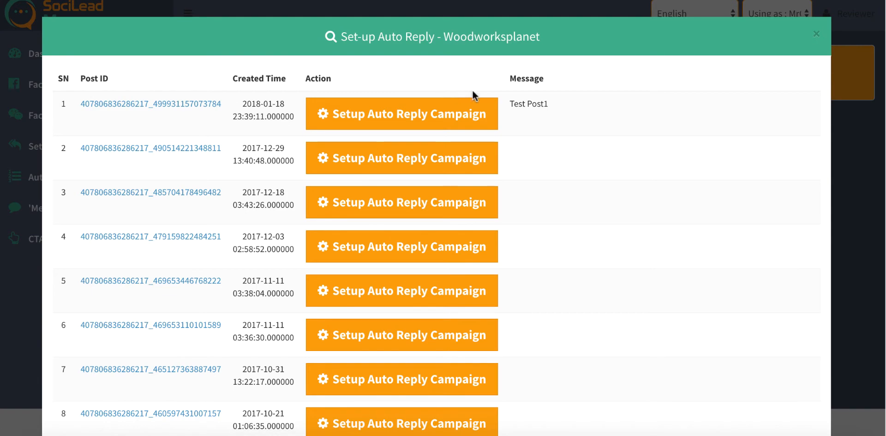
click(421, 115)
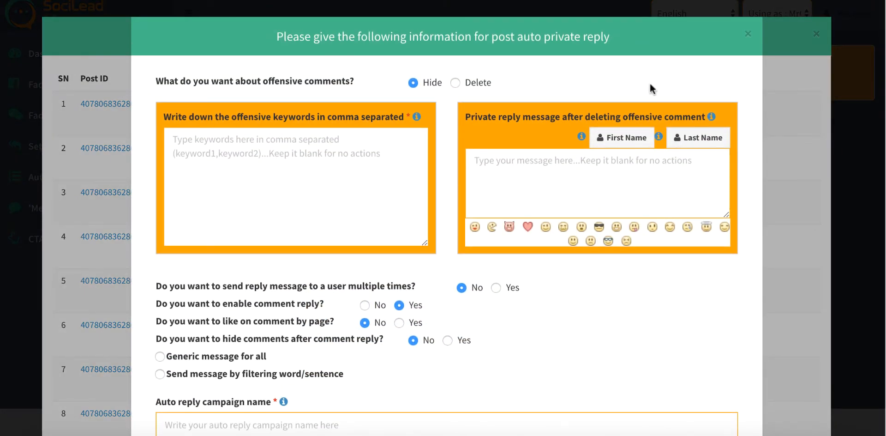
click(748, 33)
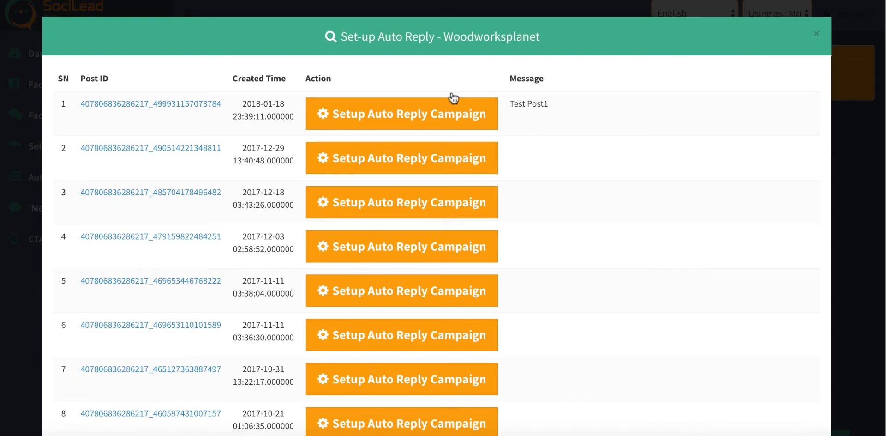
click(398, 117)
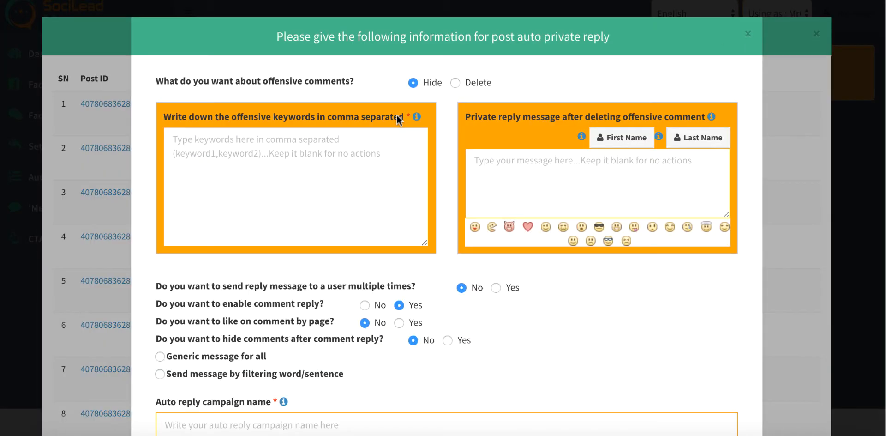
scroll(446, 286, down, 3)
scroll(451, 290, up, 3)
click(748, 34)
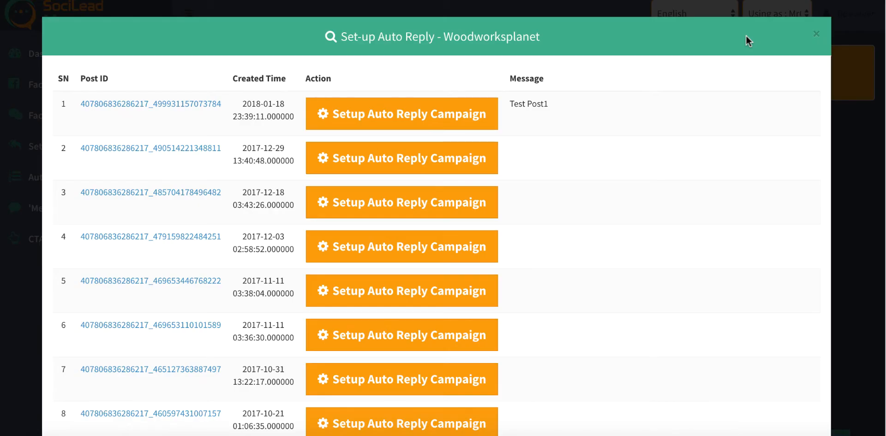
click(817, 37)
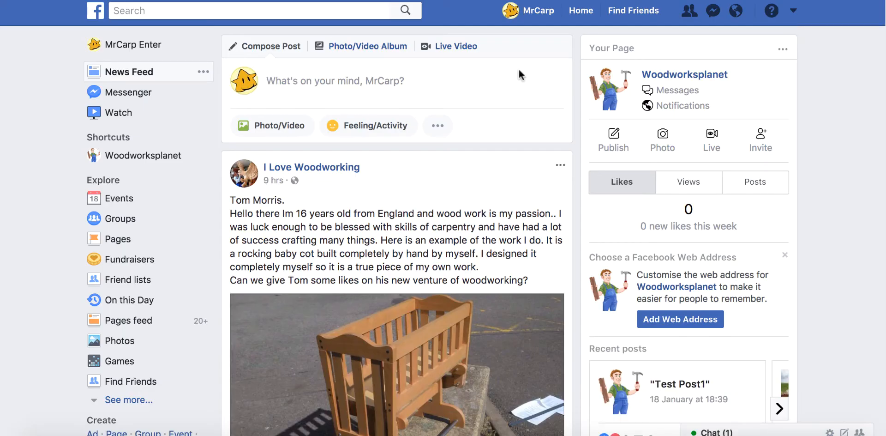
- Switch to Facebook and publish "Test Post 2" on the Woodworksplanet page
click(659, 76)
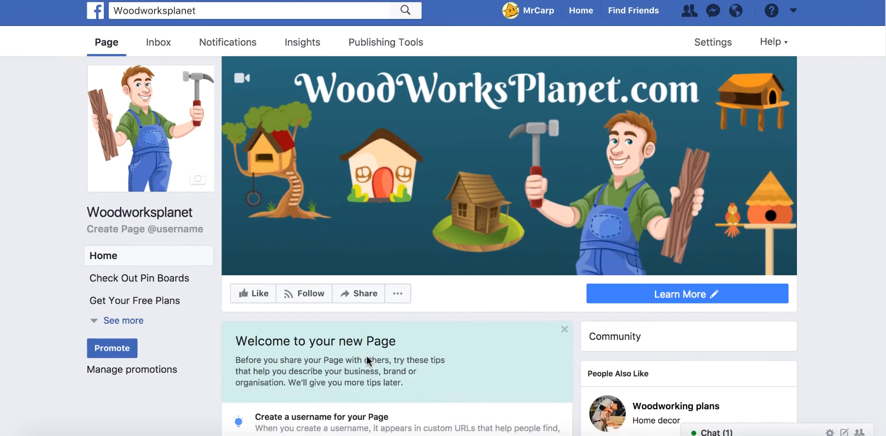
scroll(415, 365, down, 5)
scroll(417, 366, down, 3)
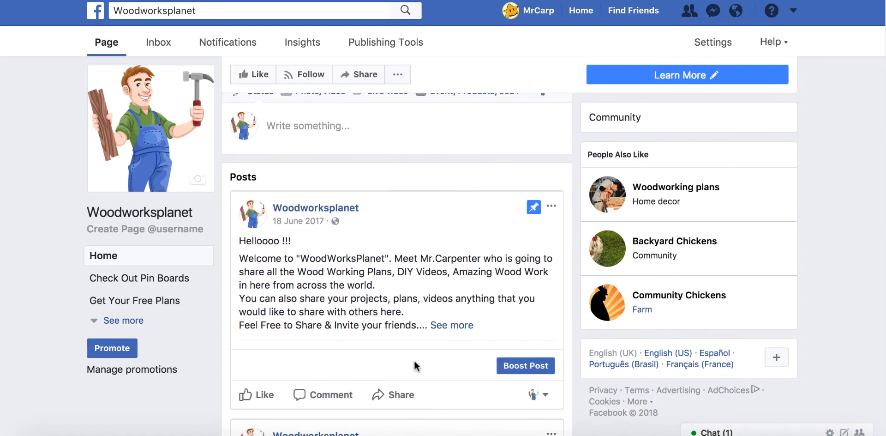
click(379, 139)
text(Test Po)
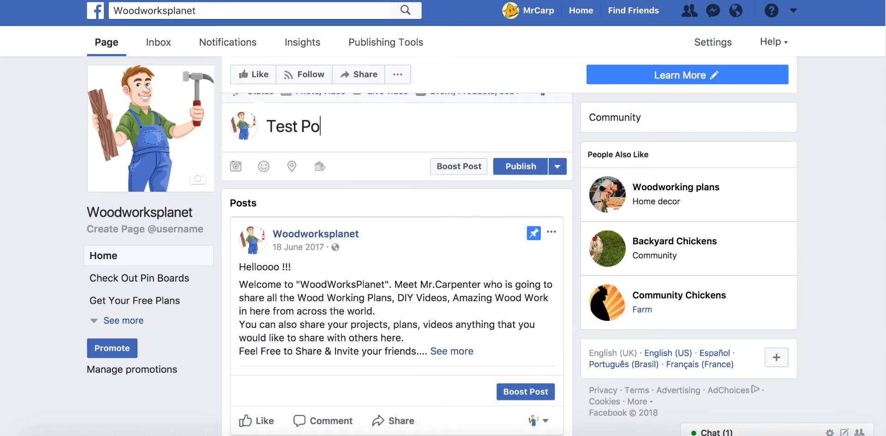
text(st 2)
key(Return)
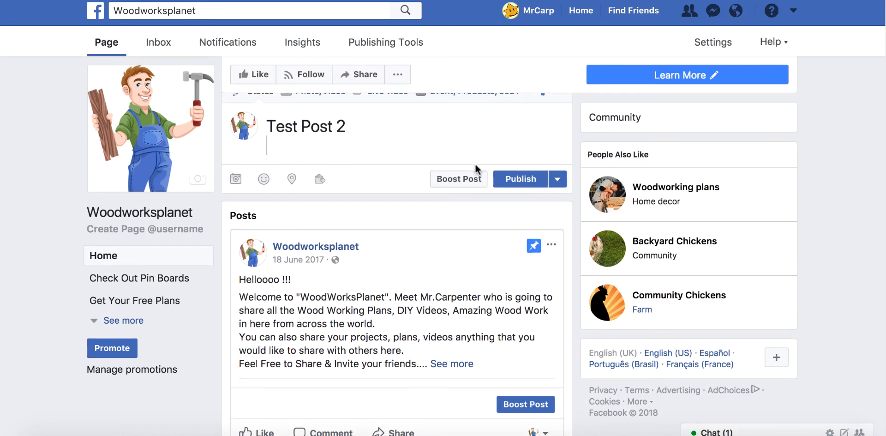
click(513, 178)
- Switch back to SociLead Messenger and open the auto reply campaign form for Woodworksplanet's recent post "Test Post 2"
key(super+r)
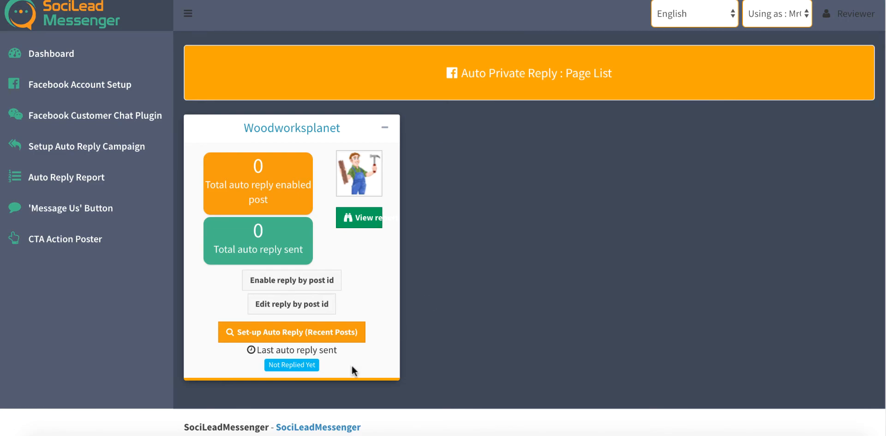
click(260, 339)
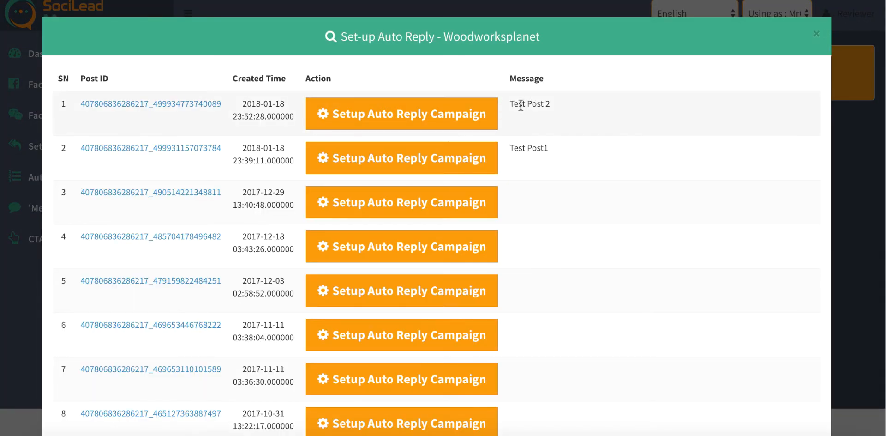
triple_click(518, 105)
click(566, 121)
click(390, 121)
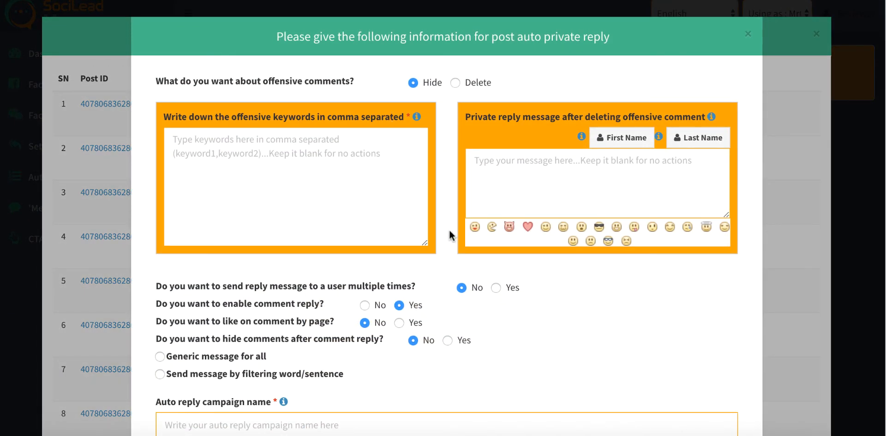
- Examine the offensive keywords field and the private reply message field for deleted offensive comments
triple_click(204, 115)
click(292, 187)
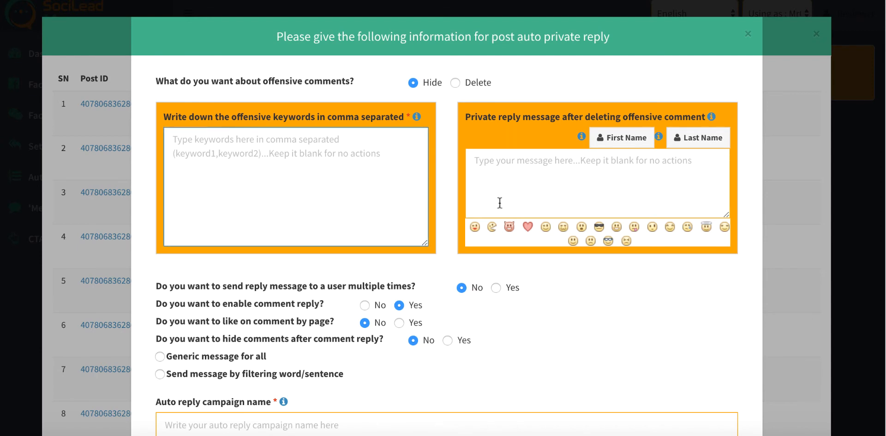
click(533, 196)
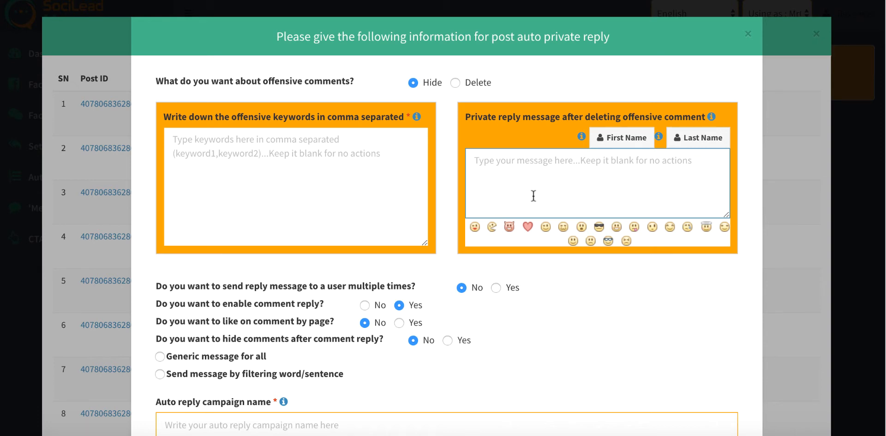
click(525, 337)
- Enable liking comments by the page and hiding comments after reply, and choose to send messages by filtering word/sentence
scroll(521, 332, down, 2)
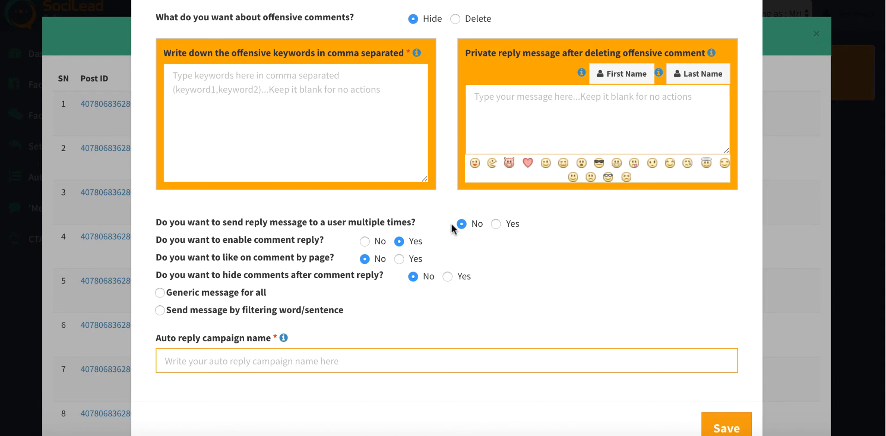
double_click(192, 237)
click(192, 237)
click(262, 240)
click(399, 259)
click(447, 276)
click(160, 292)
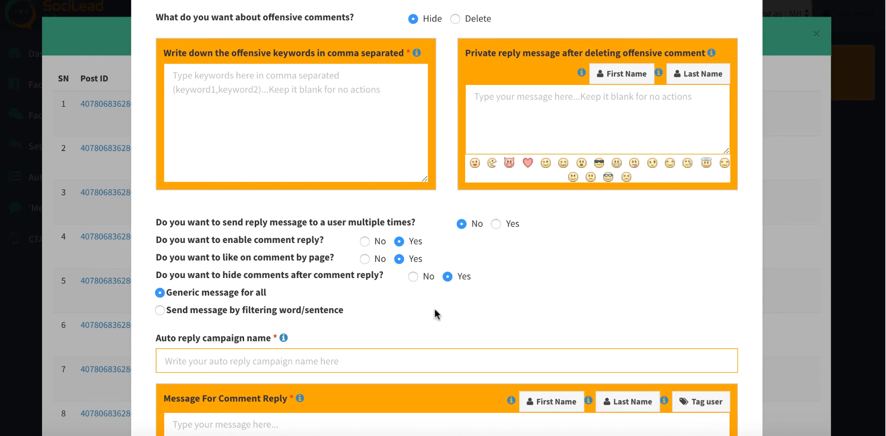
scroll(434, 306, down, 5)
click(187, 87)
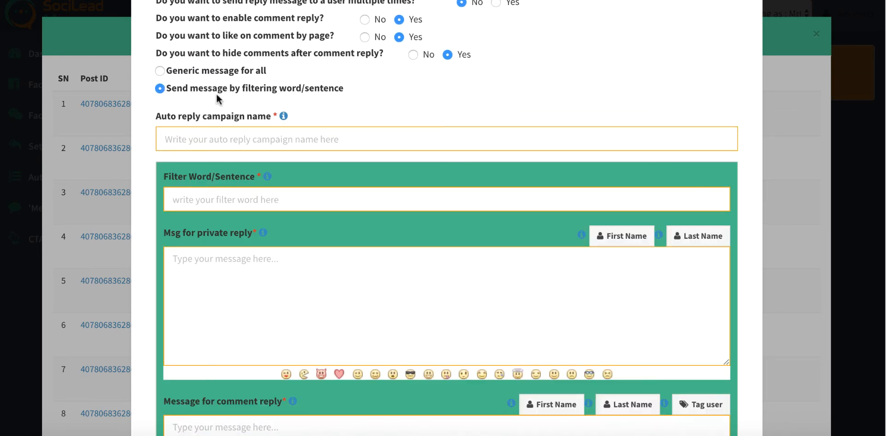
- Name the auto reply campaign "Thank You" and enter the filter words "thanks, Thanks, Nice, Awesome"
click(260, 139)
text(Thank Ya)
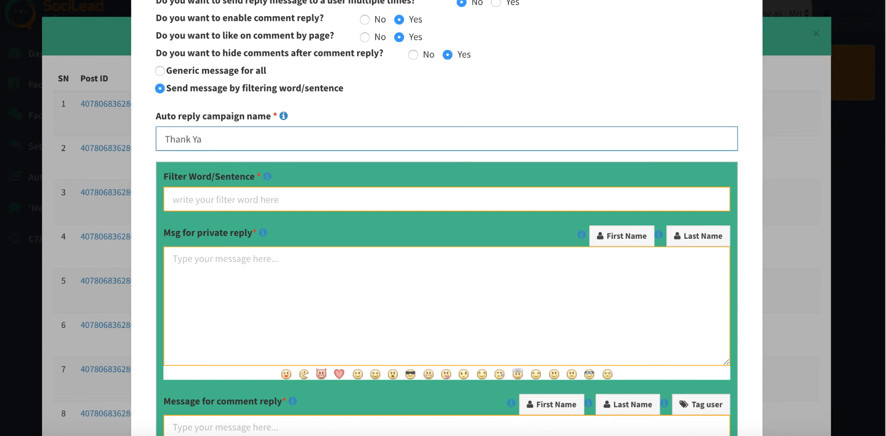
key(BackSpace)
text(ou)
click(268, 176)
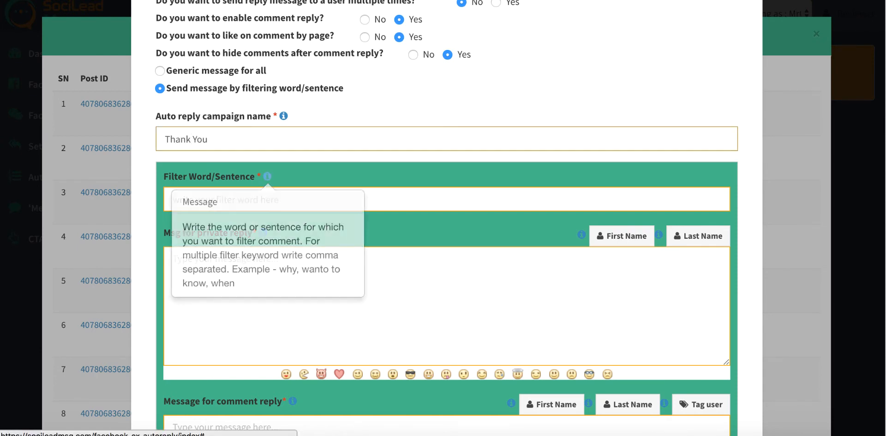
click(398, 190)
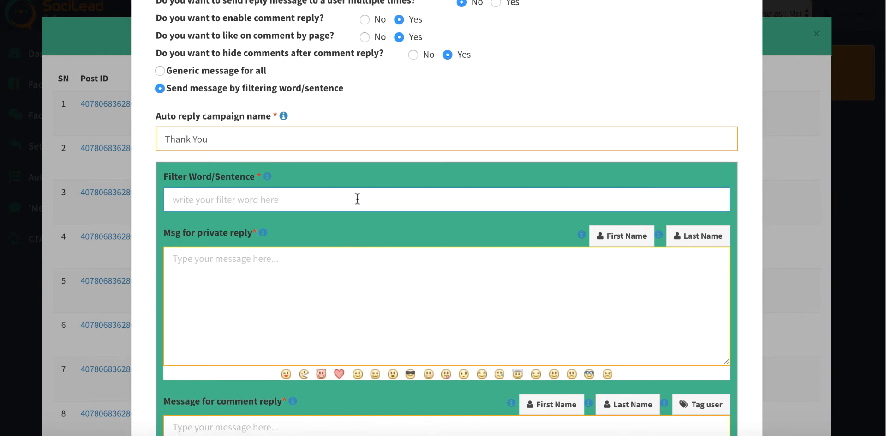
text(thanks, T)
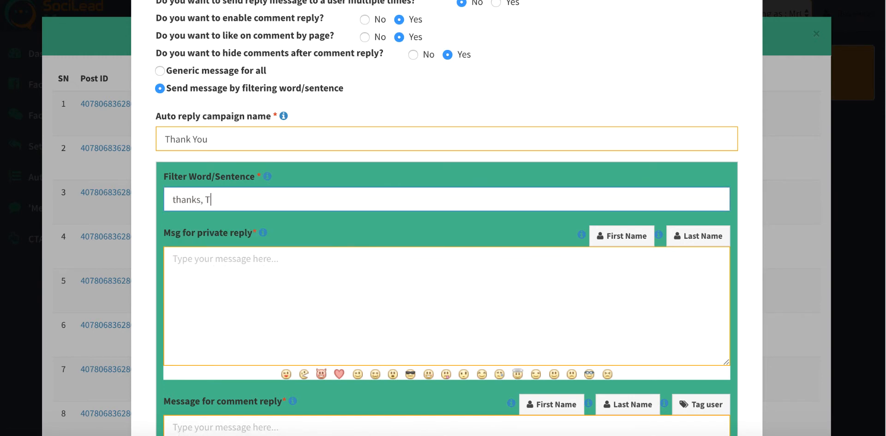
text(hanks, Nice, Awesome)
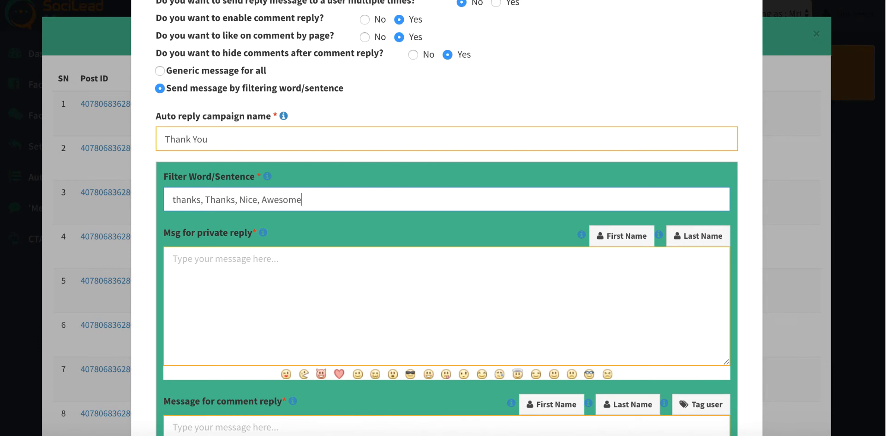
- Write the private reply "Hey #LEAD_USER_FIRST_NAME# , Thanks for checking out. You can visit us @ google.com for more information."
click(359, 294)
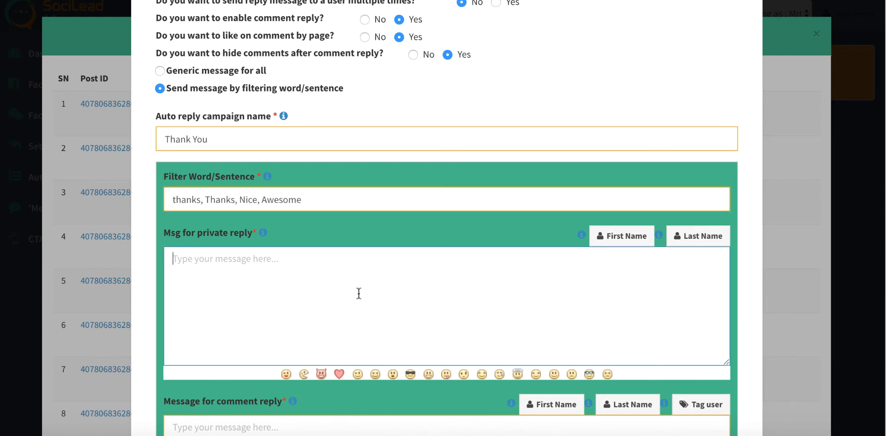
text(Hey)
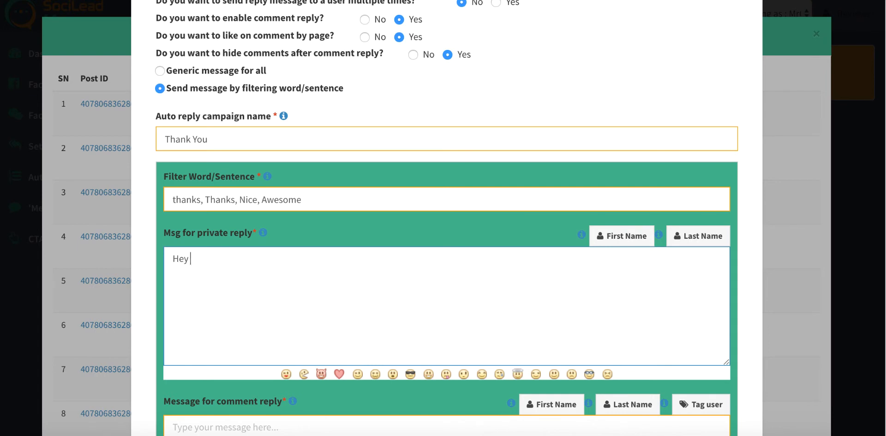
click(627, 243)
click(386, 284)
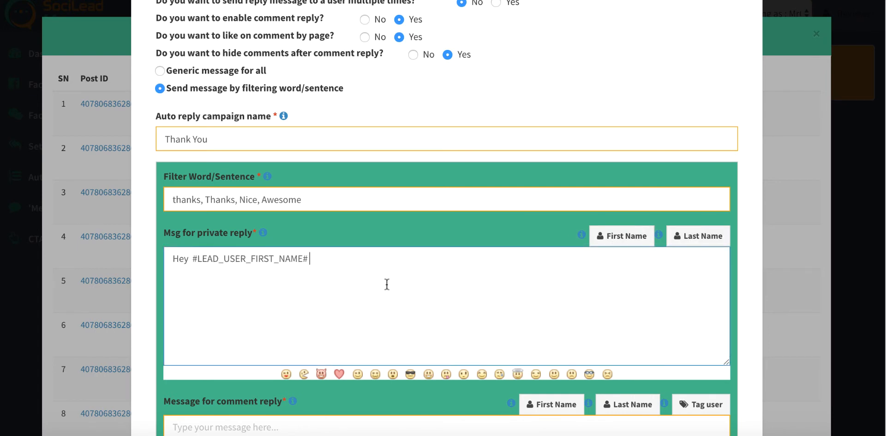
text(, Thanks for checking out. You can v)
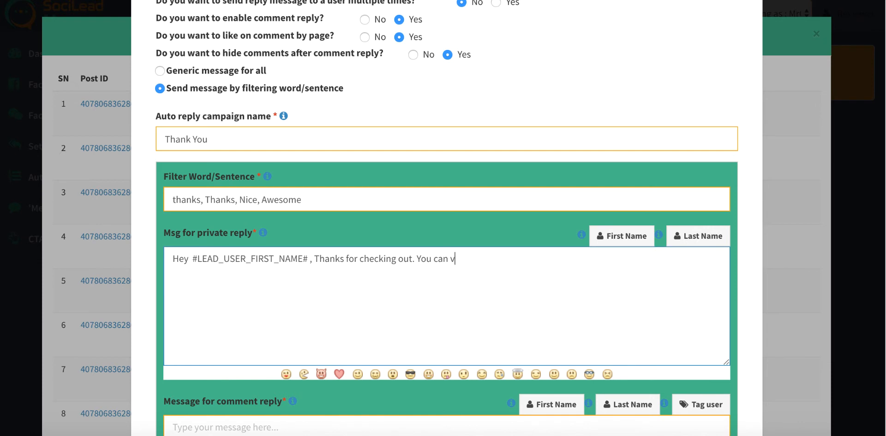
text(isit us @ google.com for more information.)
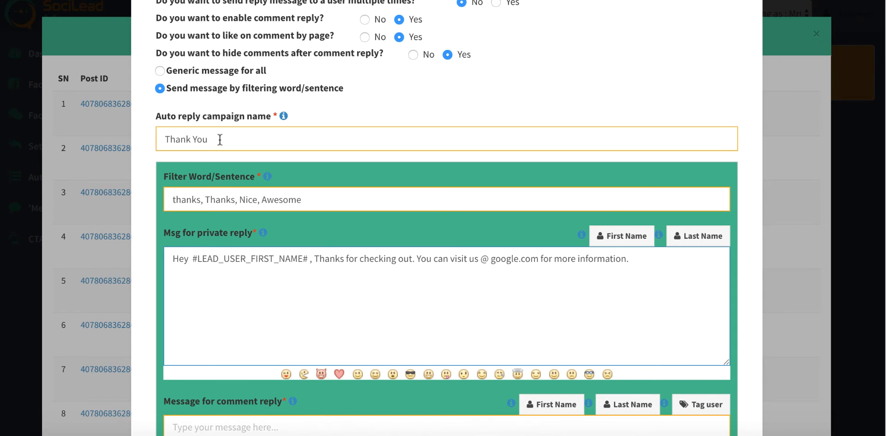
click(326, 197)
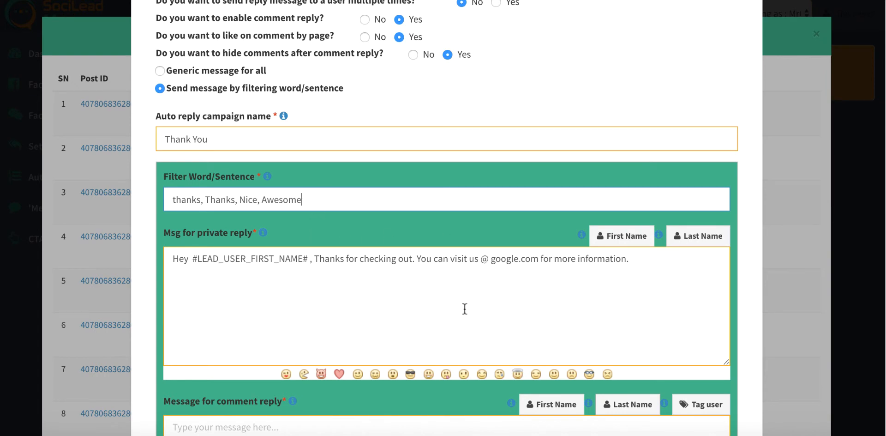
- Start the comment reply message with "Hey" followed by the first name placeholder #LEAD_USER_FIRST_NAME#
scroll(396, 307, down, 3)
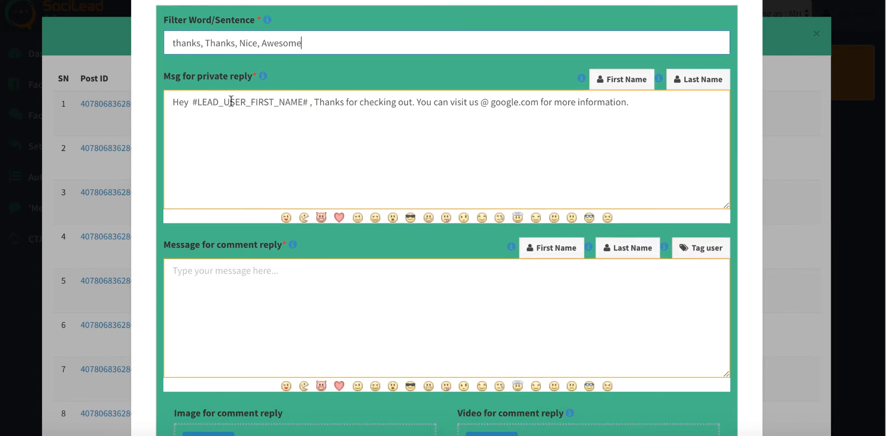
click(261, 350)
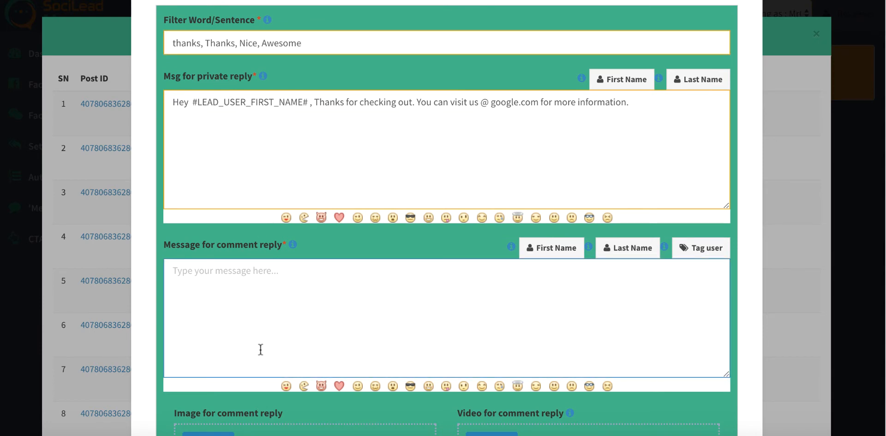
text(Hey)
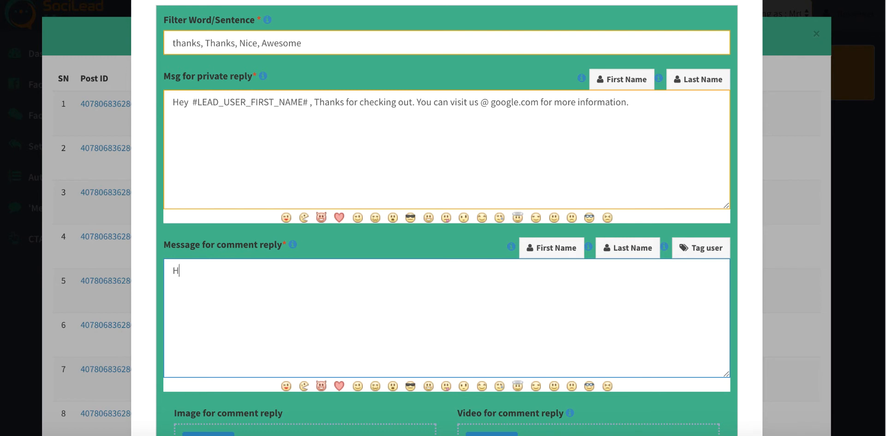
click(555, 249)
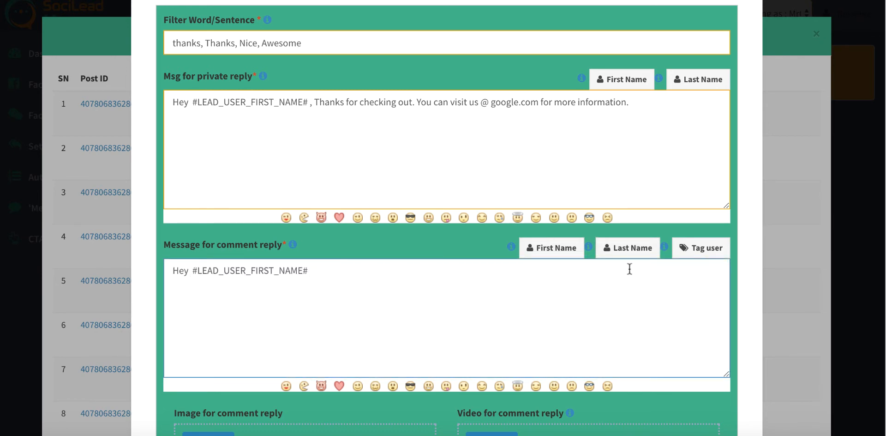
click(707, 249)
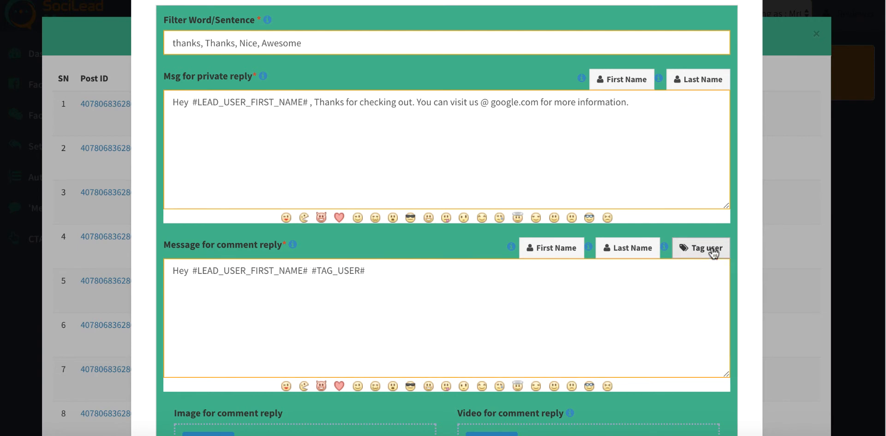
click(378, 271)
key(BackSpace)
key(BackSpace)
key(BackSpace)
key(BackSpace)
key(BackSpace)
key(BackSpace)
key(BackSpace)
key(BackSpace)
key(BackSpace)
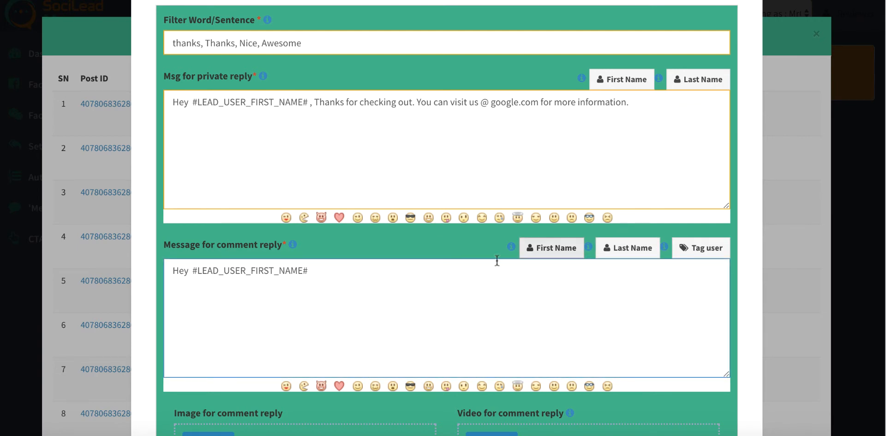
- Add the tag user placeholder to the comment reply, preceded by "thanks for checking. Its good to you see you like this post."
click(698, 252)
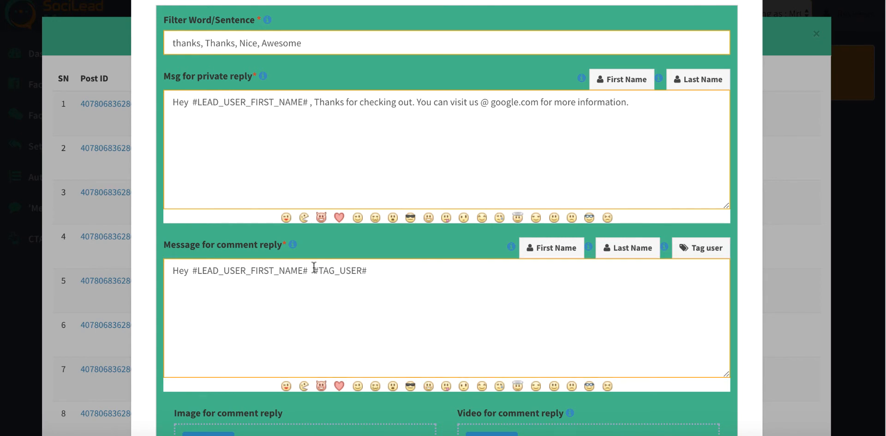
click(314, 268)
text(thanks for )
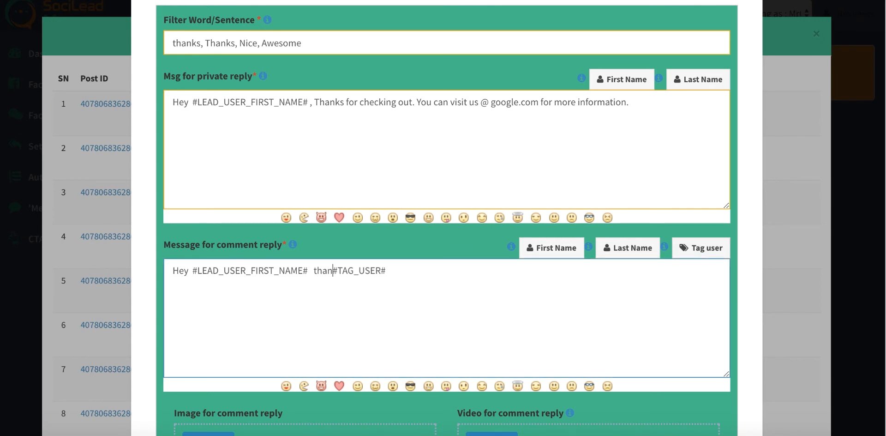
text(checking. It)
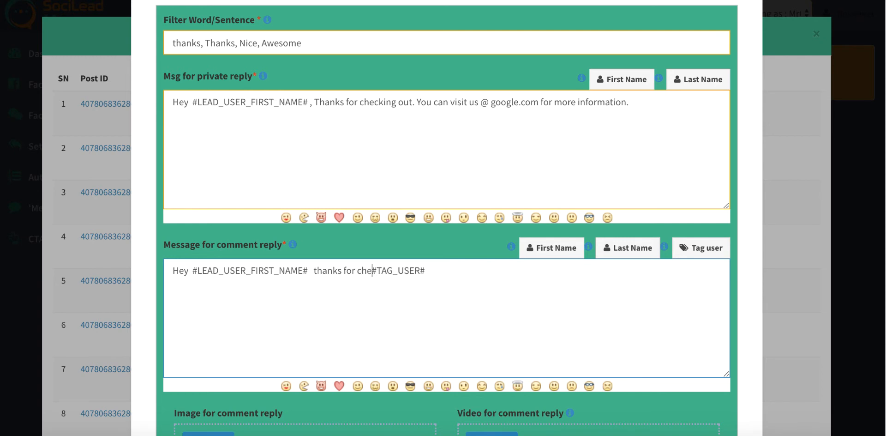
text(s good to you s)
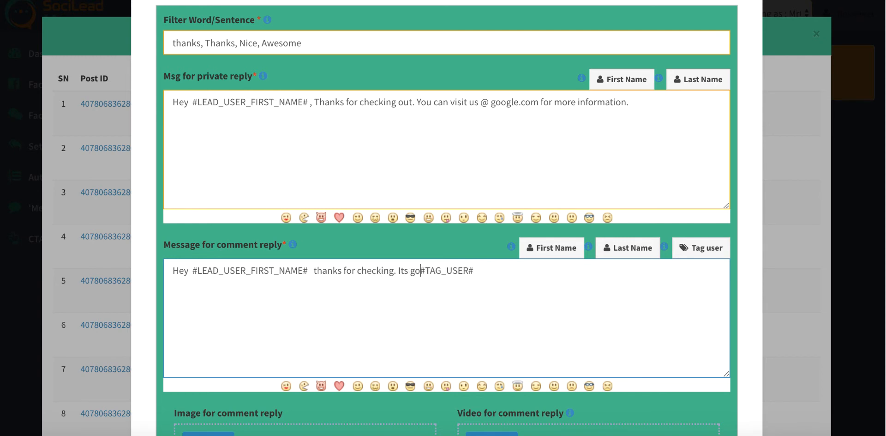
text(ee )
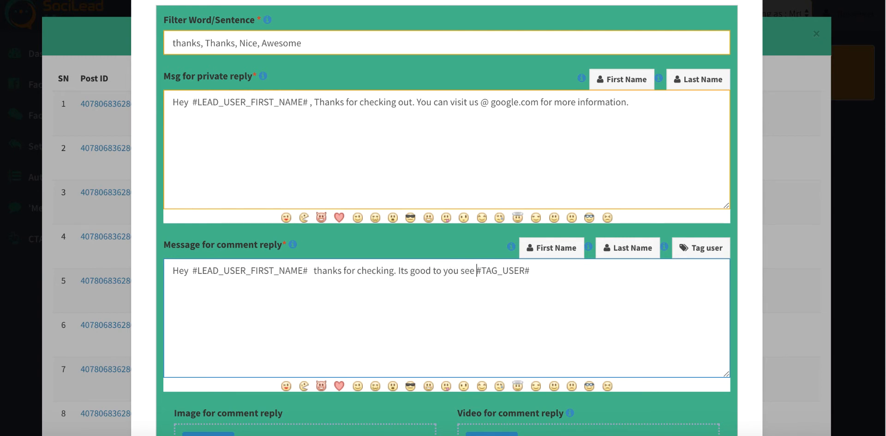
text(you like this post)
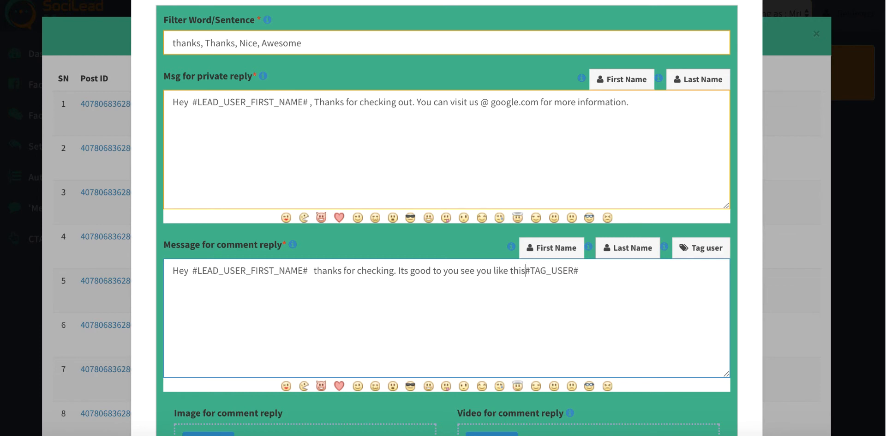
text(.)
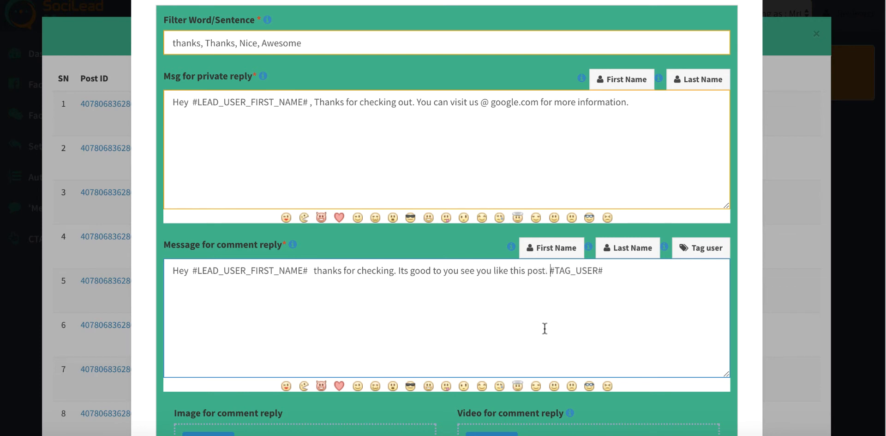
scroll(544, 327, down, 4)
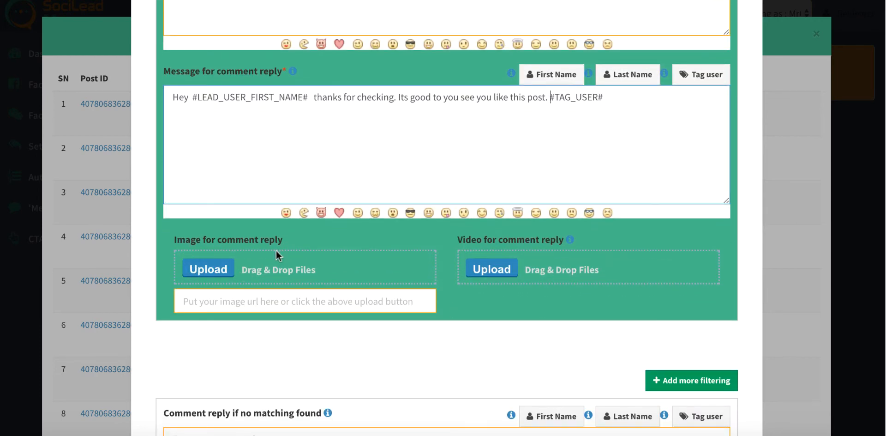
click(255, 304)
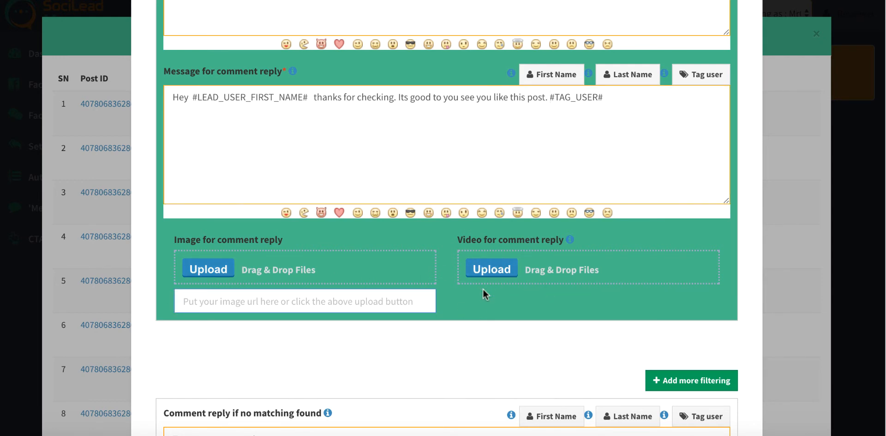
scroll(449, 326, down, 5)
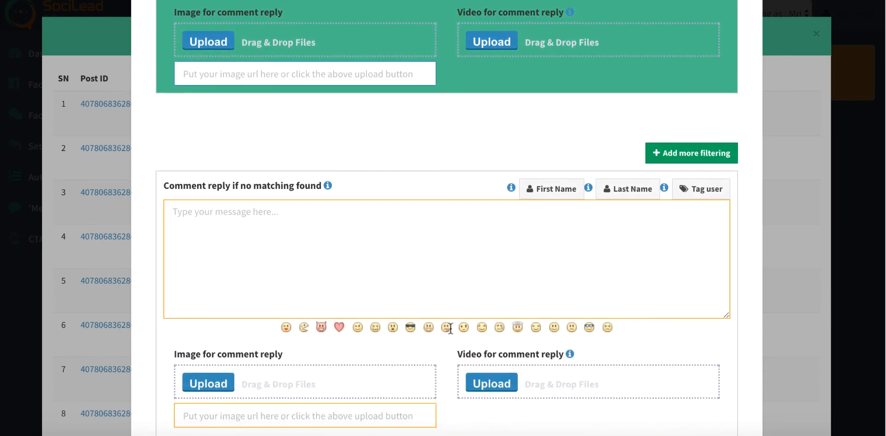
scroll(427, 94, up, 12)
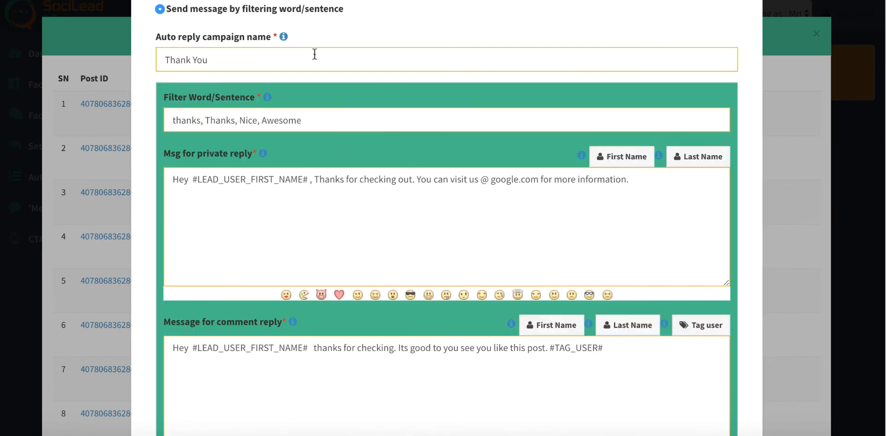
scroll(338, 182, down, 7)
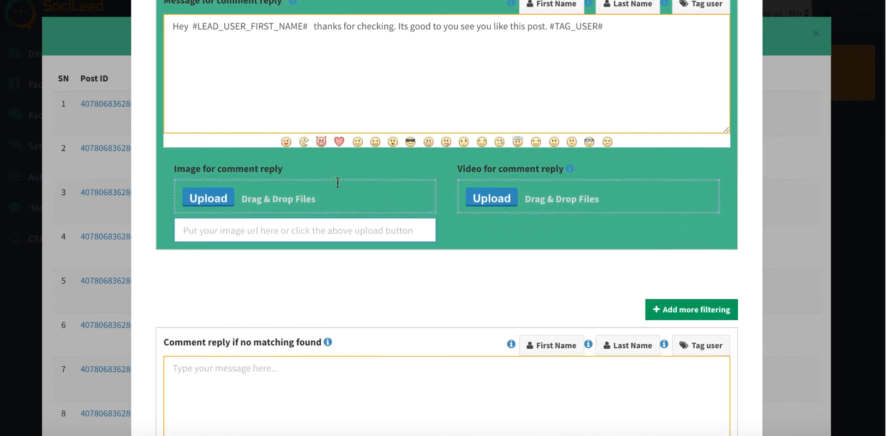
- Draft the comment reply for no matching found as "its nice to see you here. check out our page for more information."
scroll(338, 182, down, 5)
click(247, 176)
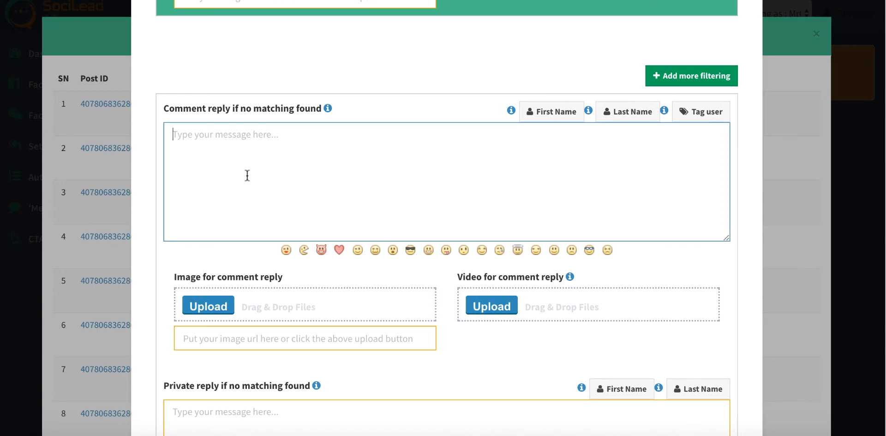
text(its)
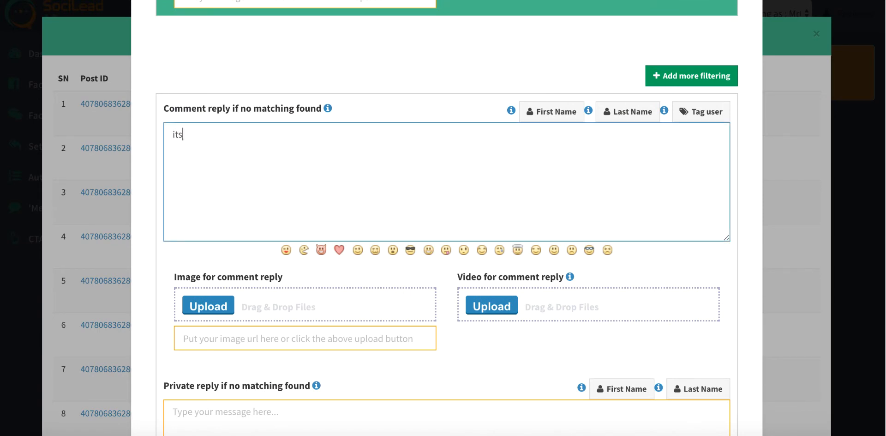
text( nice to see you here. check )
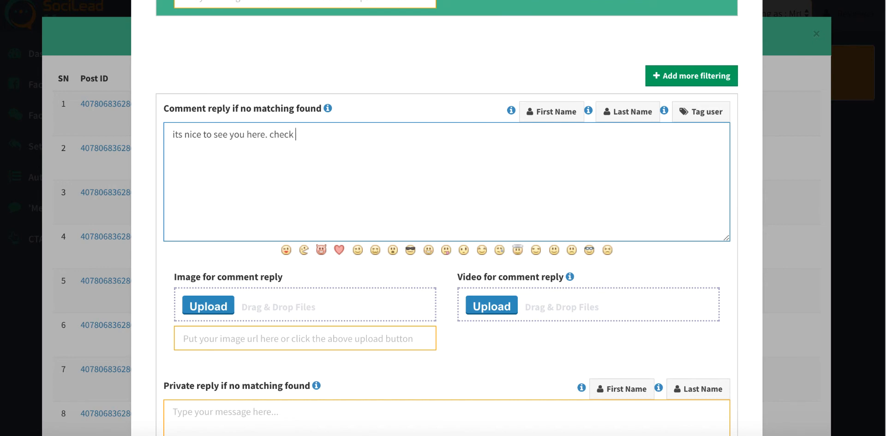
text(out our page for more in)
text(fromat)
key(BackSpace)
key(BackSpace)
key(BackSpace)
key(BackSpace)
key(BackSpace)
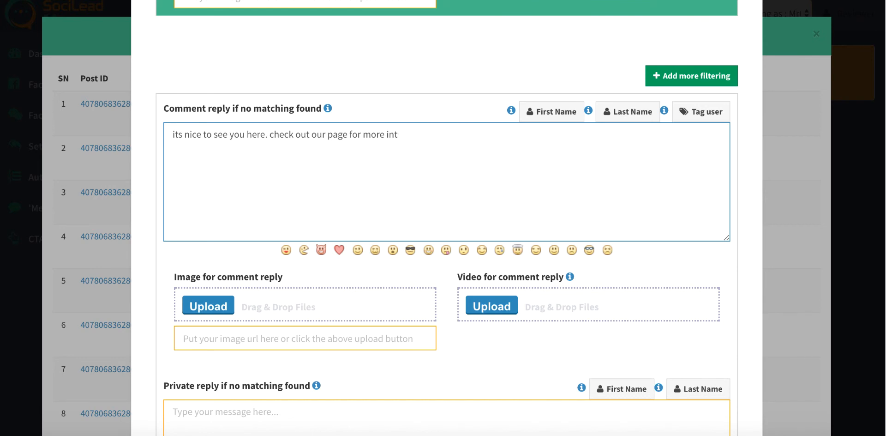
text(oration)
key(BackSpace)
key(BackSpace)
key(BackSpace)
key(BackSpace)
key(BackSpace)
key(BackSpace)
text(mation.)
click(401, 134)
text(r)
- Replace the whole comment reply for no matching found with "Thanks" and save the auto reply campaign
click(471, 141)
key(ctrl+a)
text(Thanks)
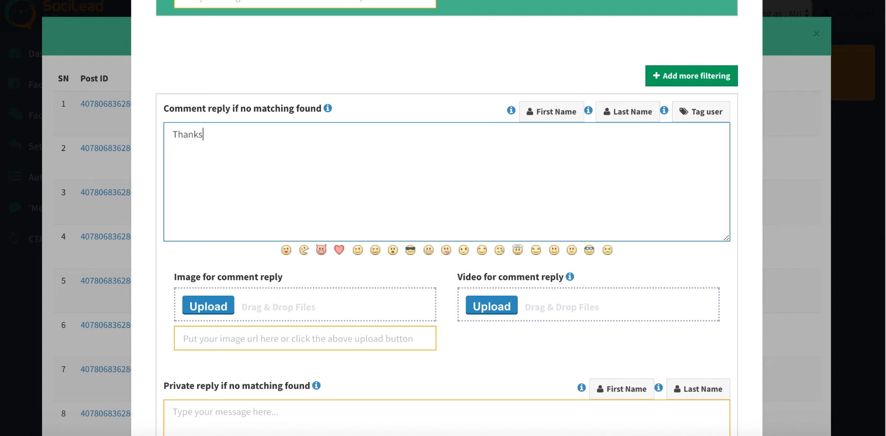
click(467, 351)
scroll(467, 351, down, 2)
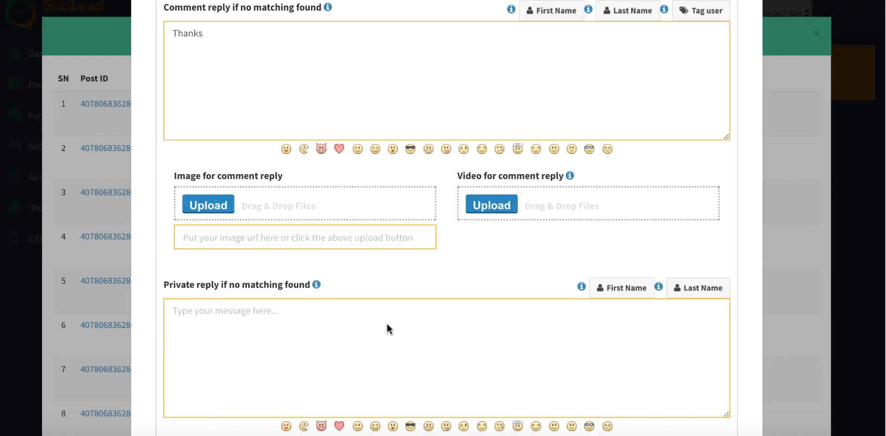
scroll(475, 257, down, 2)
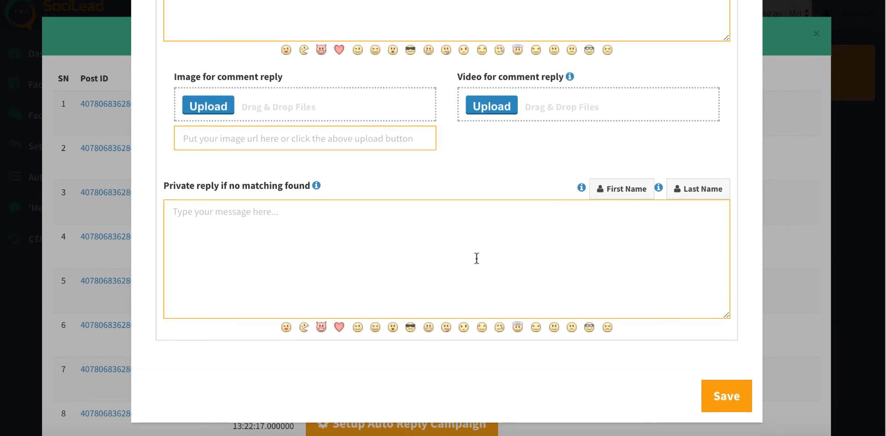
click(725, 397)
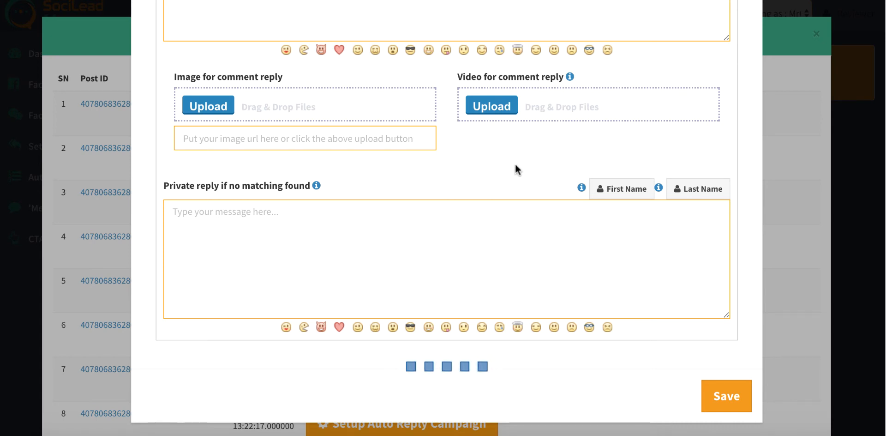
- Review the campaign form's settings and reply messages while it saves, and close the form
scroll(515, 165, up, 1)
scroll(515, 165, up, 15)
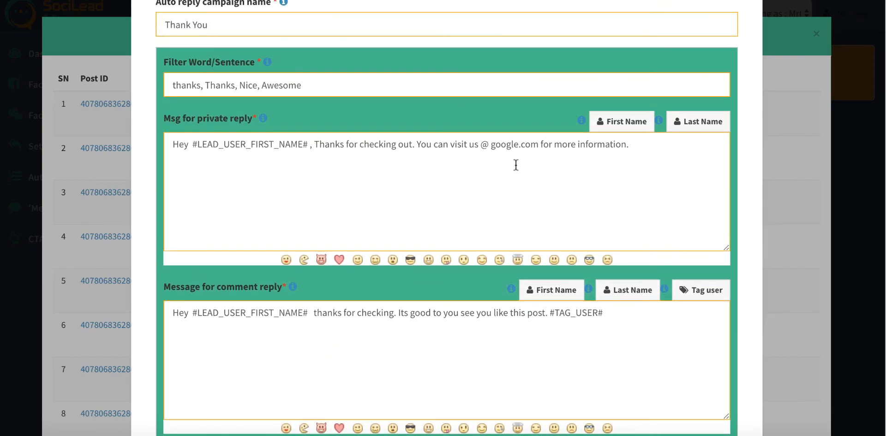
scroll(516, 165, up, 2)
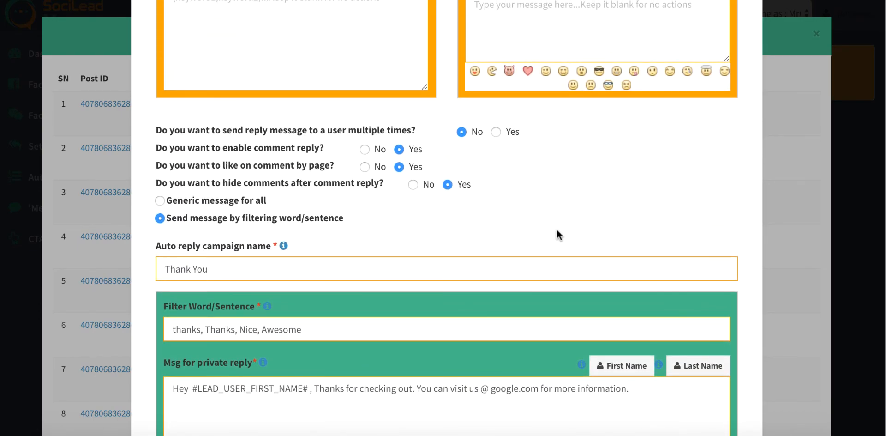
scroll(556, 230, up, 5)
scroll(557, 230, down, 20)
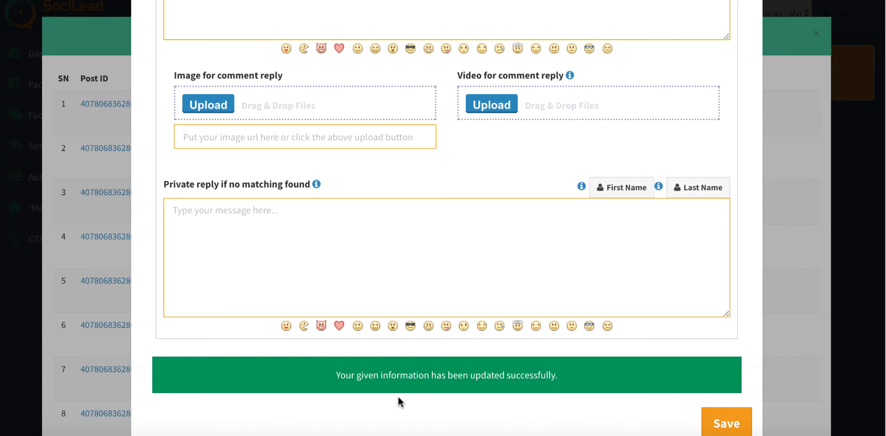
scroll(655, 127, up, 10)
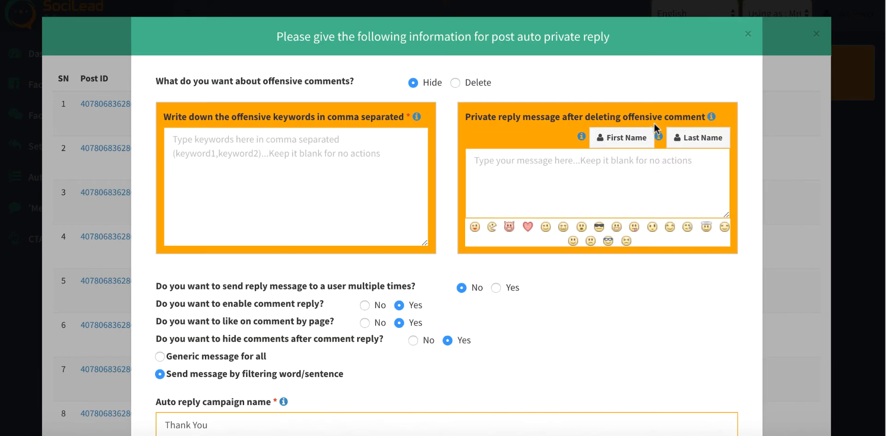
click(748, 34)
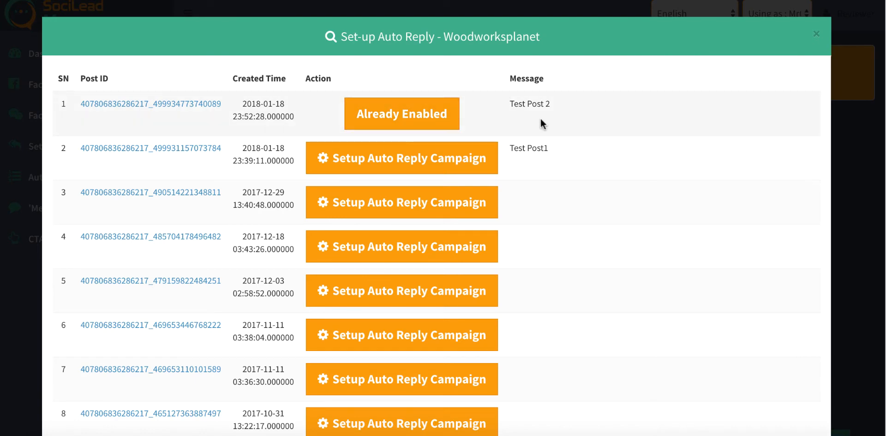
- Close and reopen the Woodworksplanet recent posts list to check the auto reply status of Test Post 2
click(817, 34)
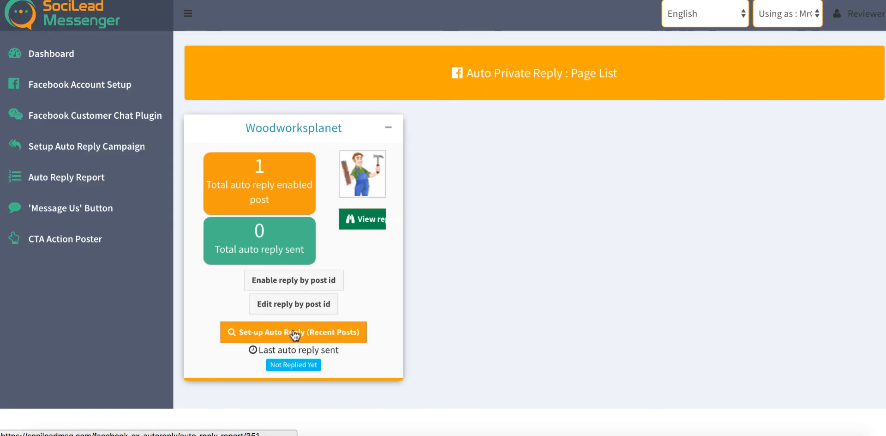
click(294, 334)
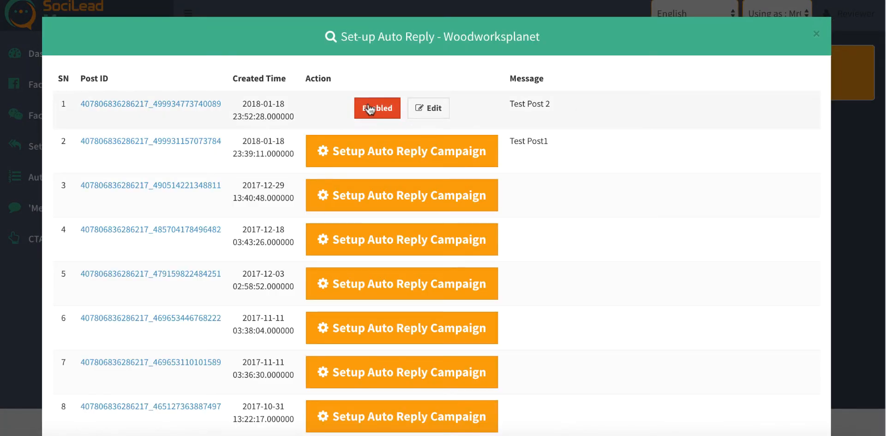
click(819, 36)
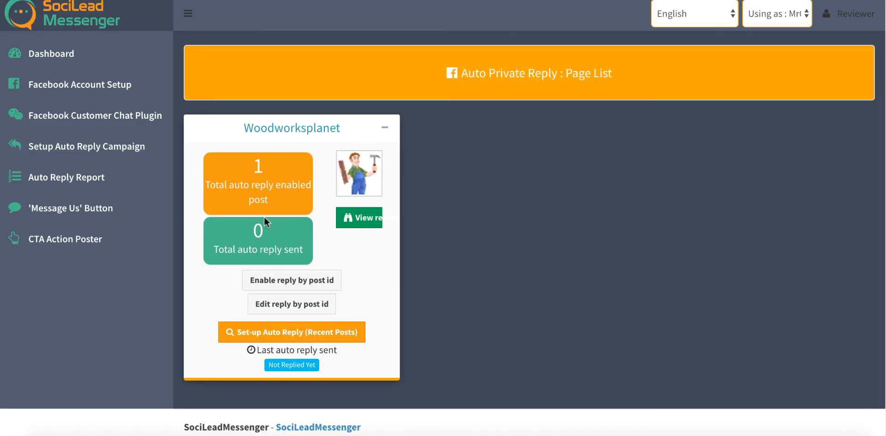
click(298, 332)
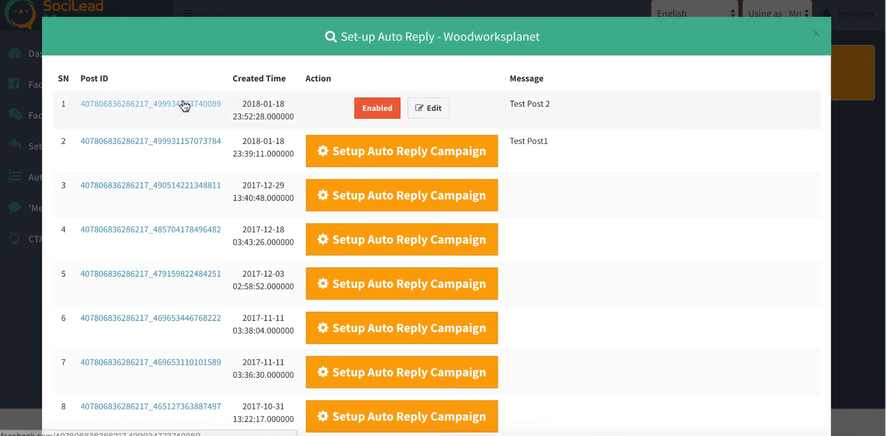
- Open Test Post 2 on Facebook from its post ID and post the comment "thanks"
click(183, 105)
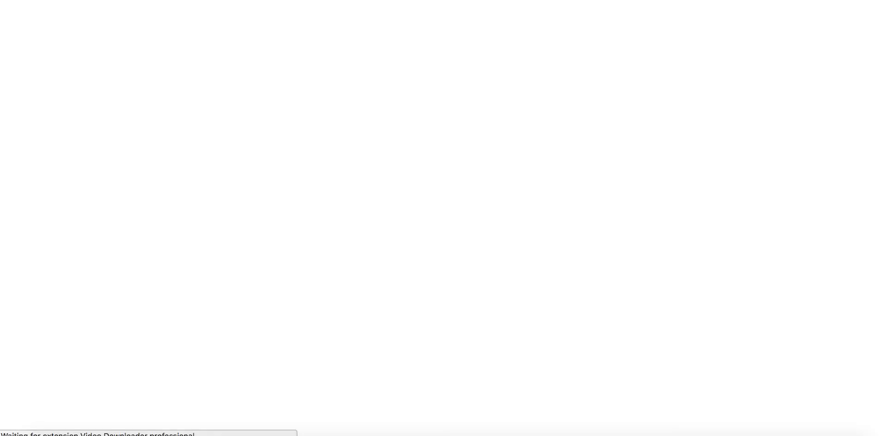
text(thanks)
key(Return)
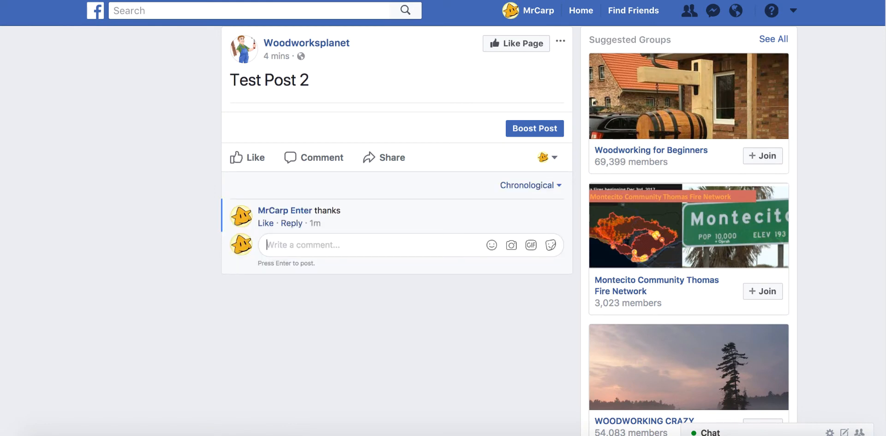
- Switch back to SociLead Messenger, open the Test Post 2 campaign for editing and check its filter words
click(281, 0)
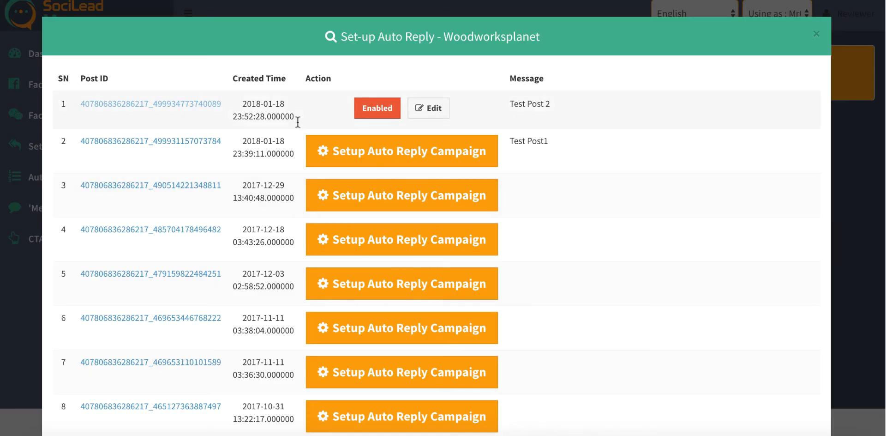
click(428, 110)
scroll(503, 368, down, 5)
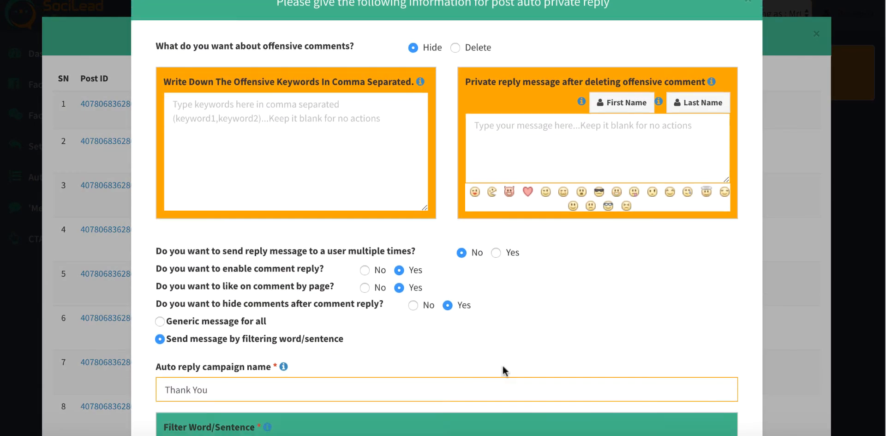
click(183, 272)
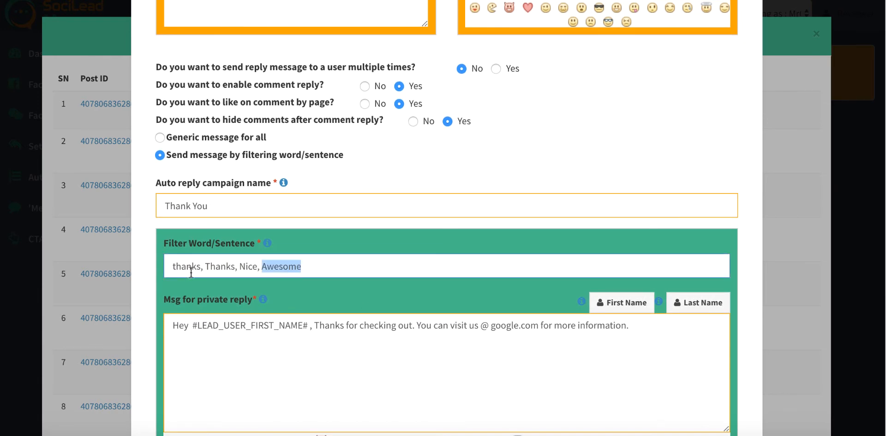
double_click(191, 272)
click(665, 176)
scroll(665, 176, up, 5)
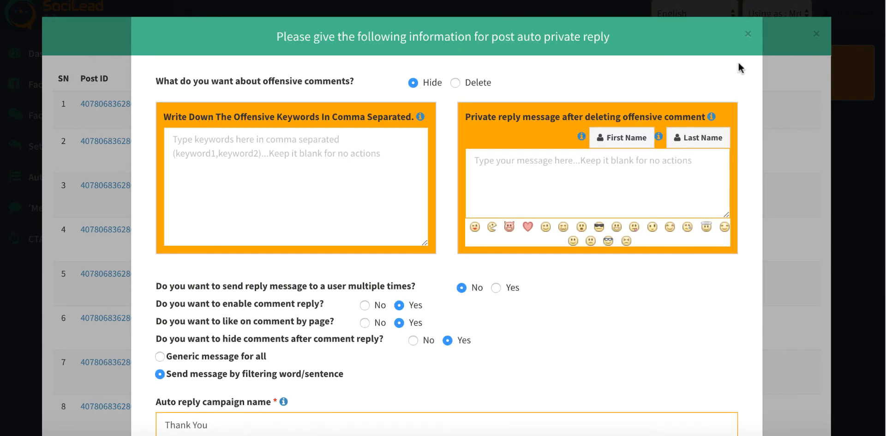
- Close the campaign form, switch back to Facebook and post another "thanks" comment on Test Post 2
click(748, 34)
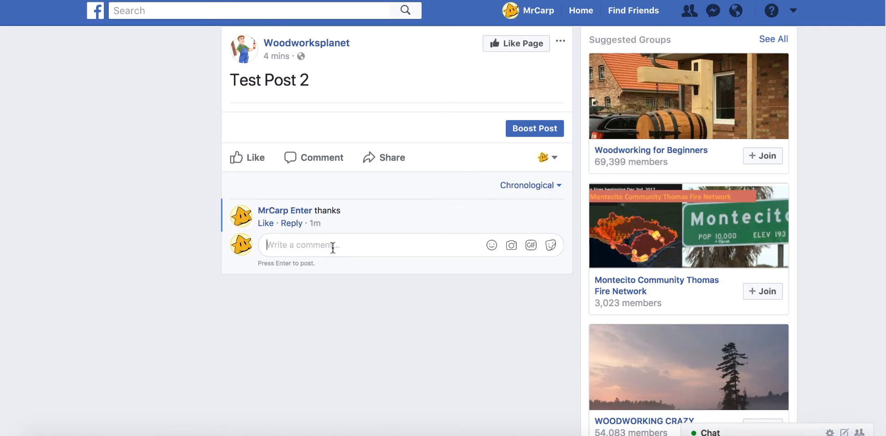
text(thanks)
key(Return)
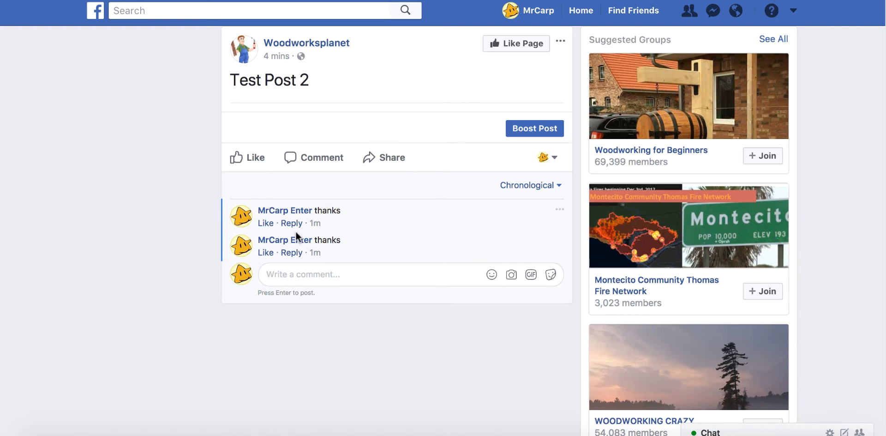
- Switch the commenting identity to the Woodworksplanet page and post the comment "thanks" on Test Post 2
click(553, 159)
click(430, 228)
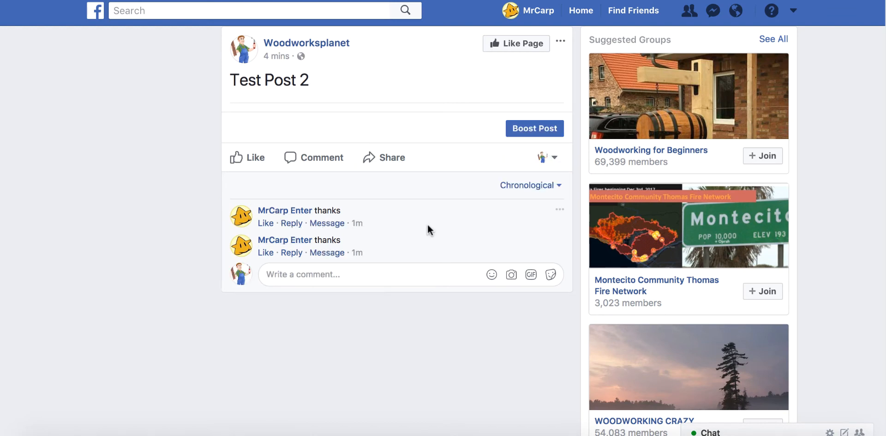
click(326, 274)
text(thanks)
key(Return)
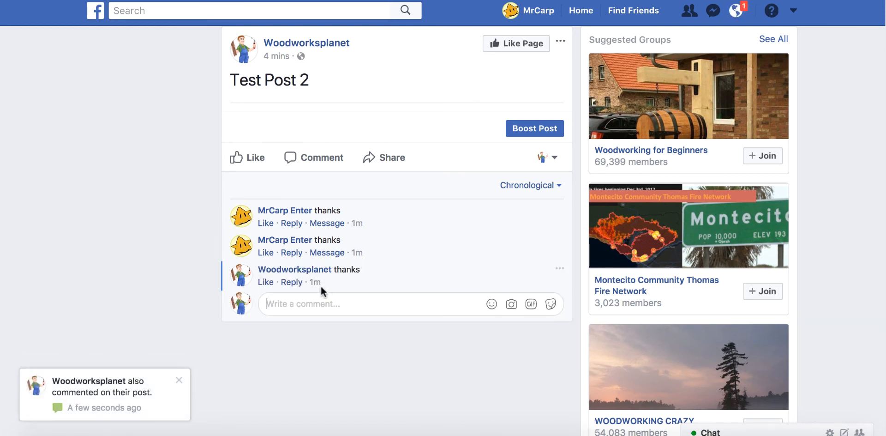
- Check the private reply in the Facebook chat and the page's comment reply on Test Post 2 through the home feed and notifications
click(581, 10)
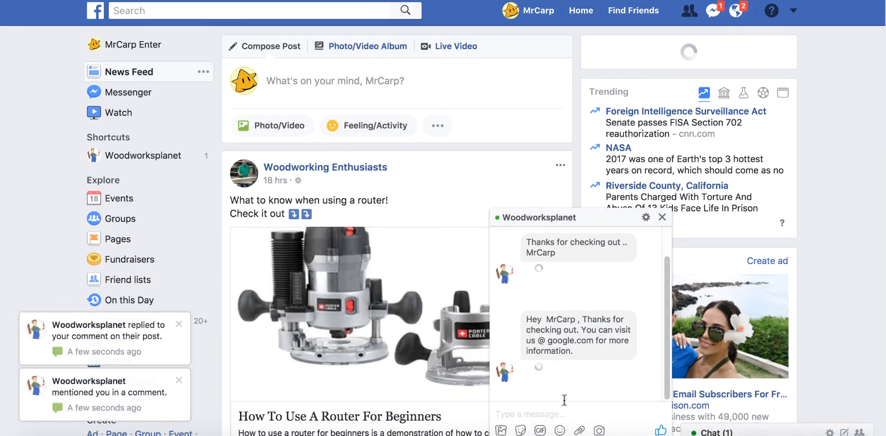
click(580, 380)
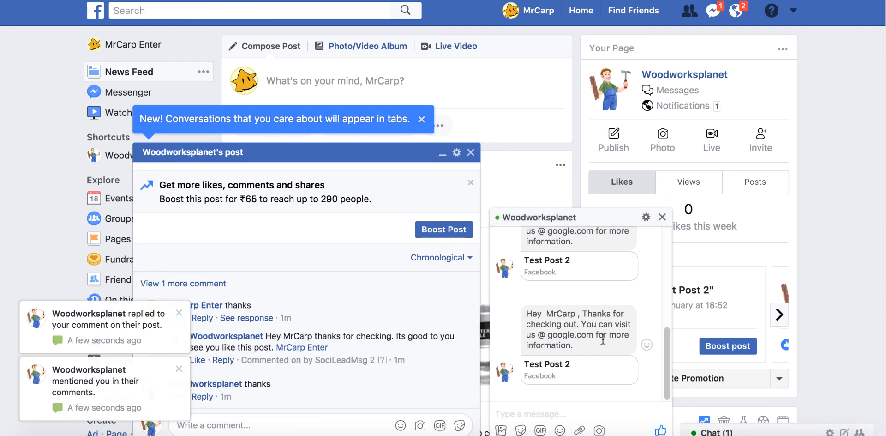
click(737, 10)
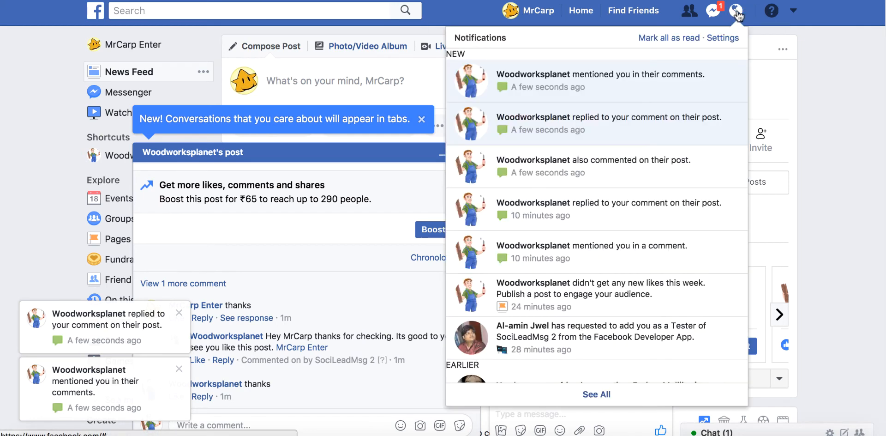
click(650, 94)
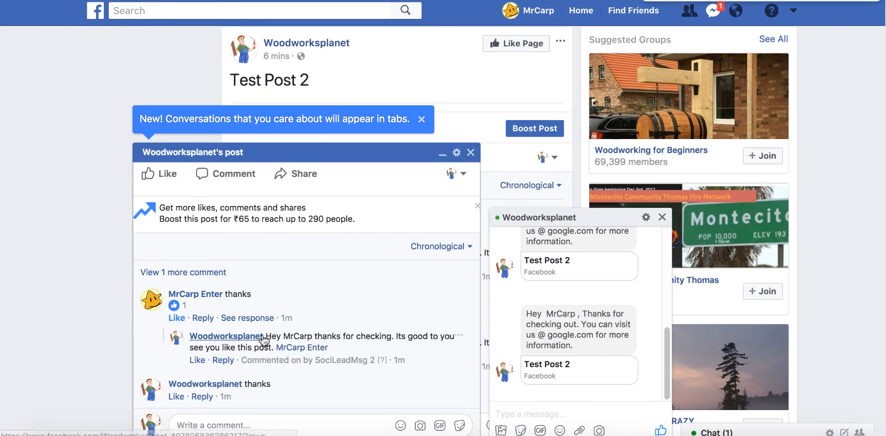
drag(271, 336, 345, 341)
click(346, 342)
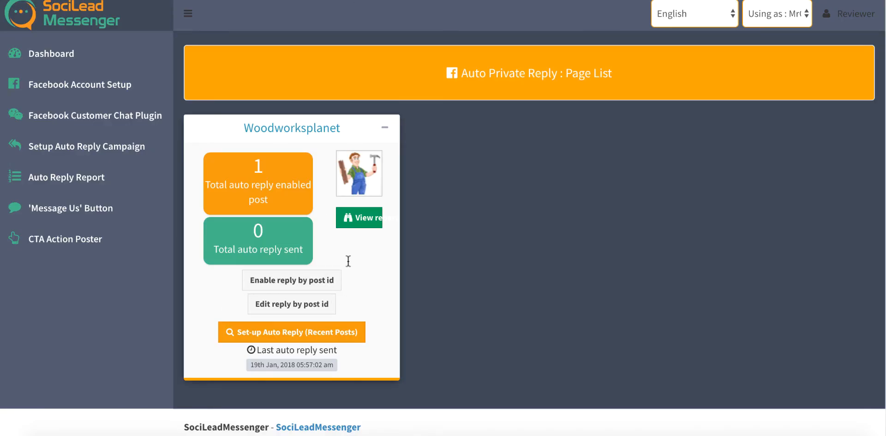
- Switch to SociLead Messenger and check the Thank You campaign in Woodworksplanet's report and the overall Auto Reply Report
click(359, 220)
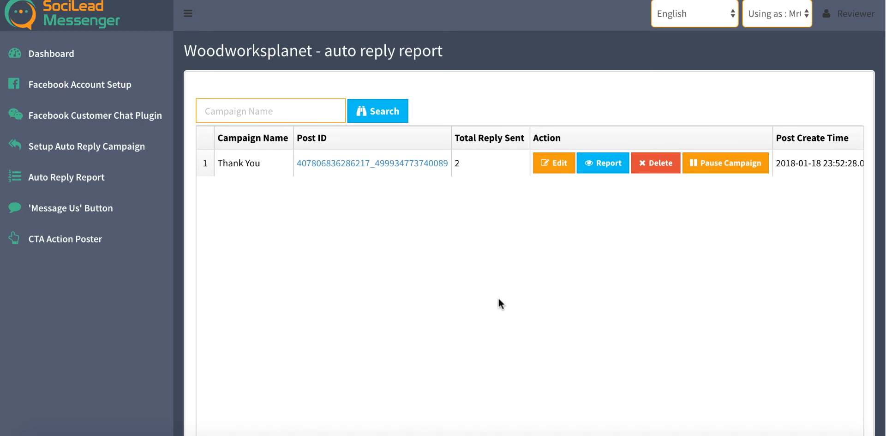
key(alt+Left)
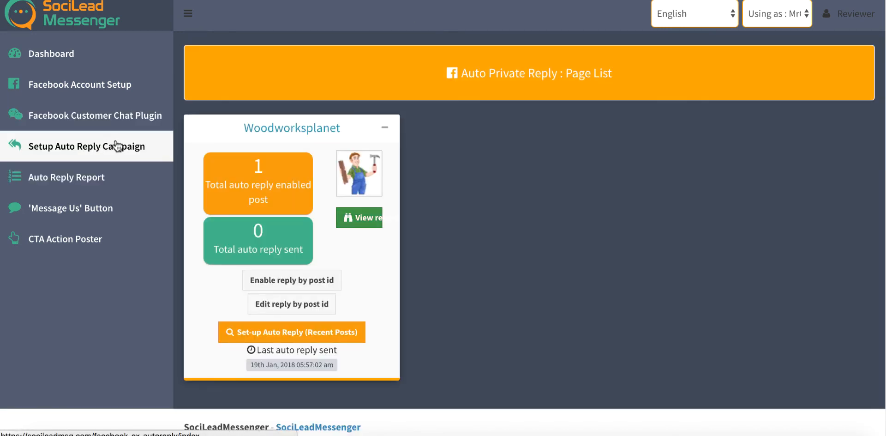
click(85, 177)
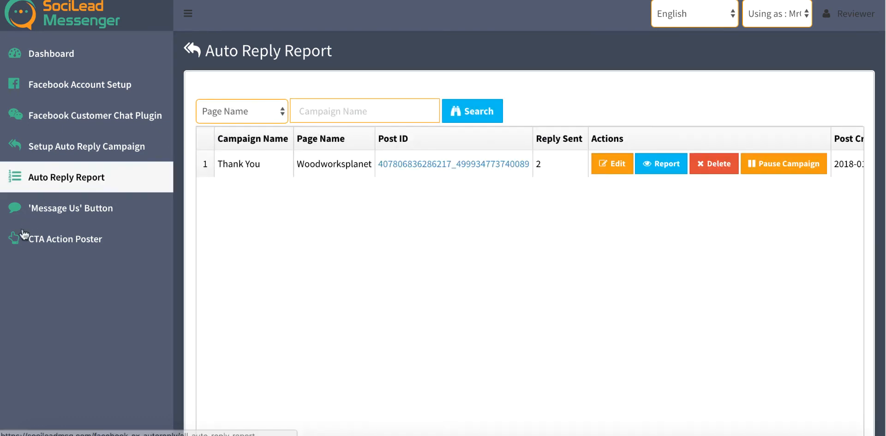
- Generate an orange 'Message Us' button for the Woodworksplanet page and copy its embed code
click(57, 205)
click(403, 121)
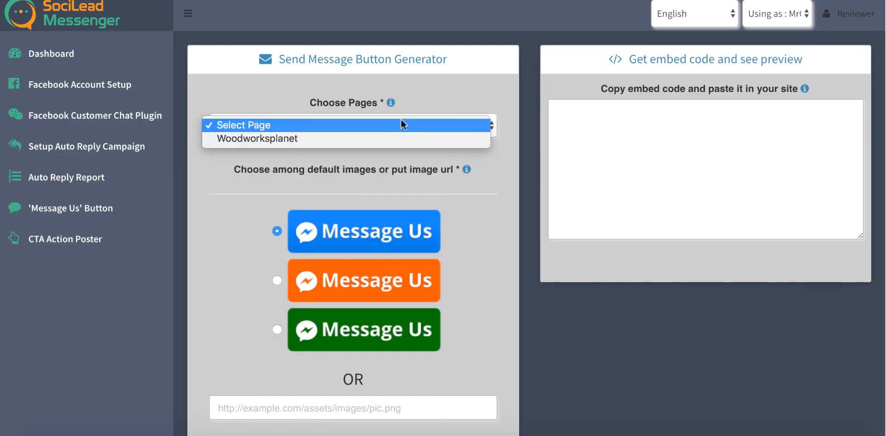
click(338, 139)
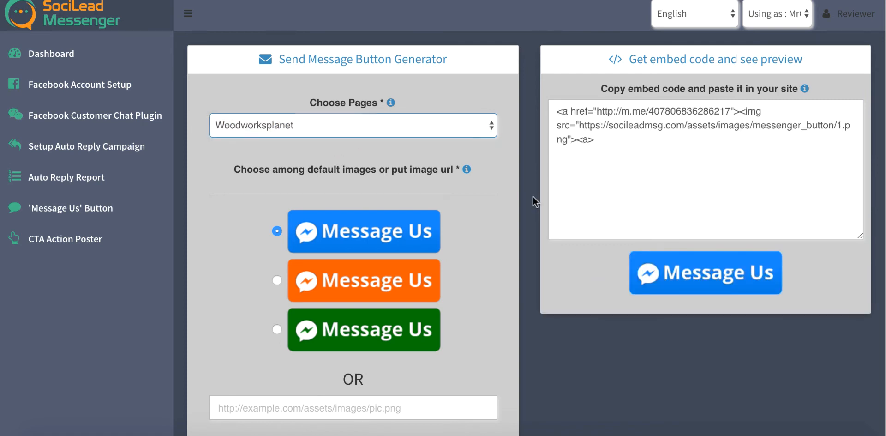
click(277, 280)
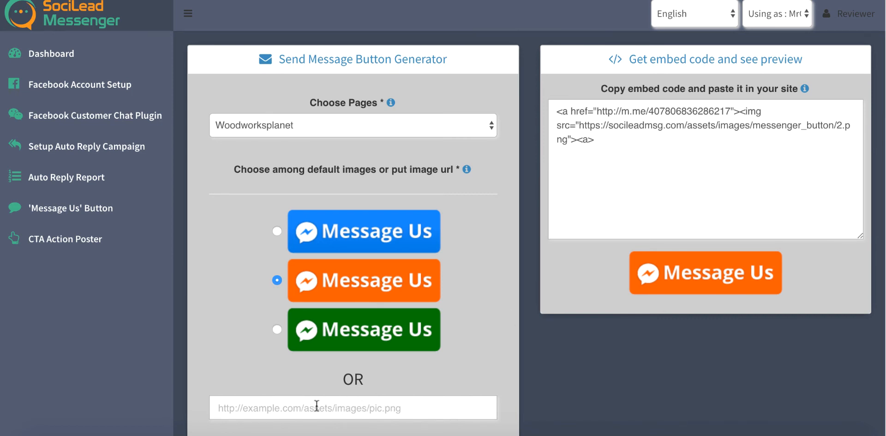
click(390, 406)
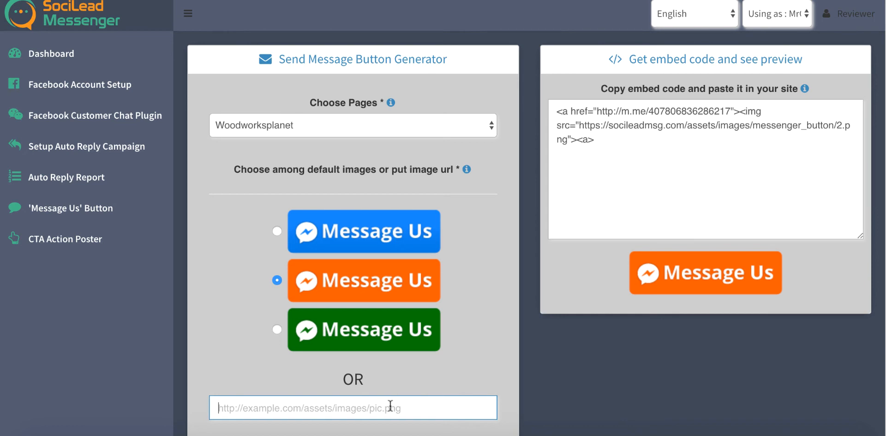
drag(588, 152, 542, 104)
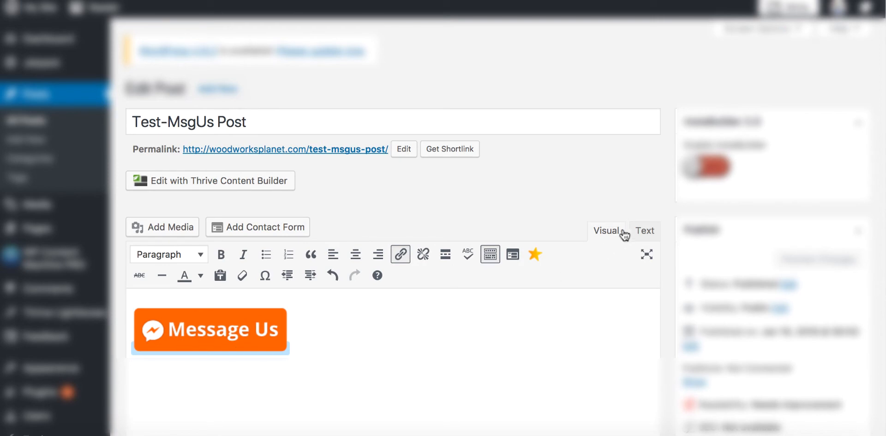
- Switch to the WordPress editor, replace the Test-MsgUs Post's HTML with the copied embed code and return to the visual view
click(635, 233)
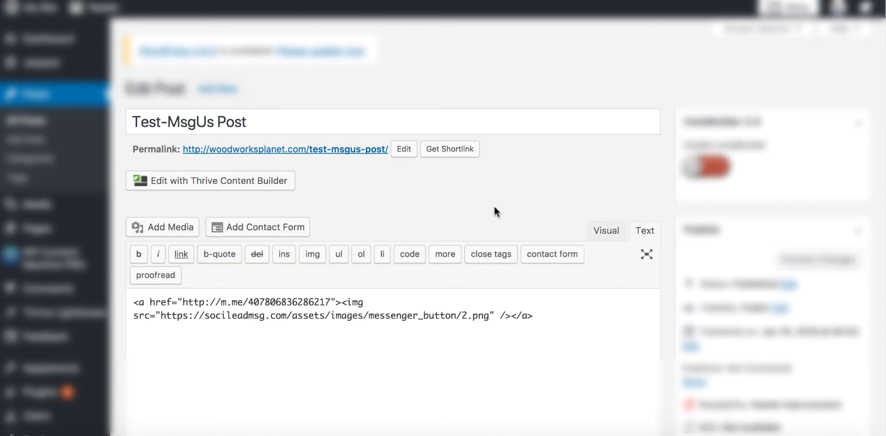
key(ctrl+a)
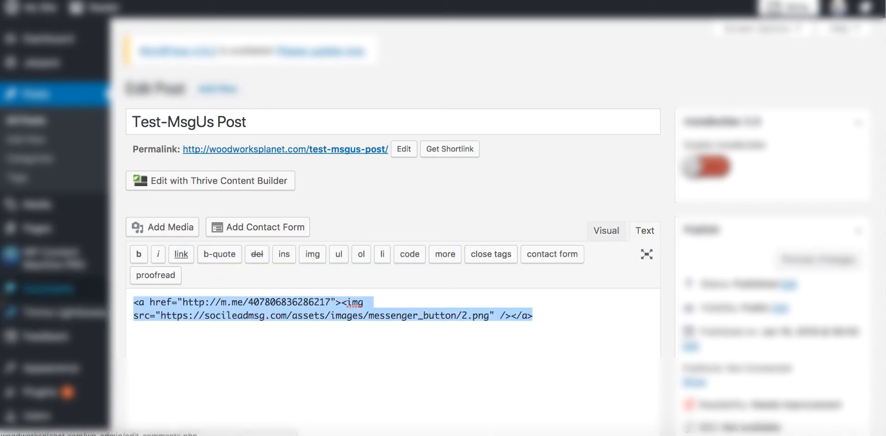
key(ctrl+v)
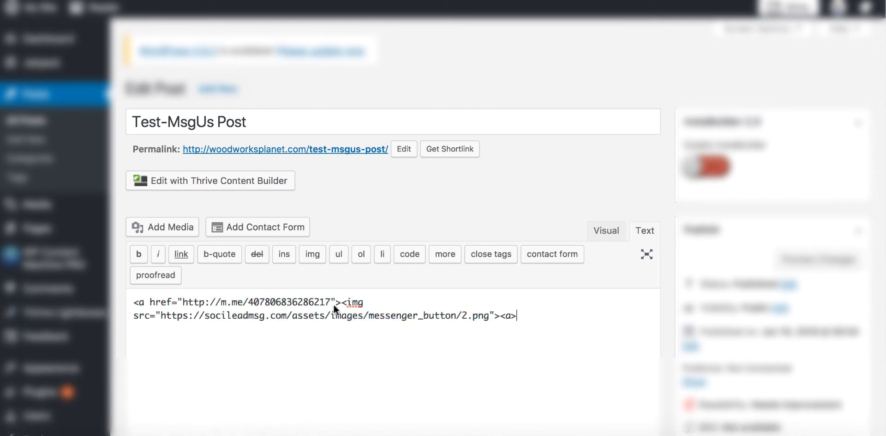
click(608, 231)
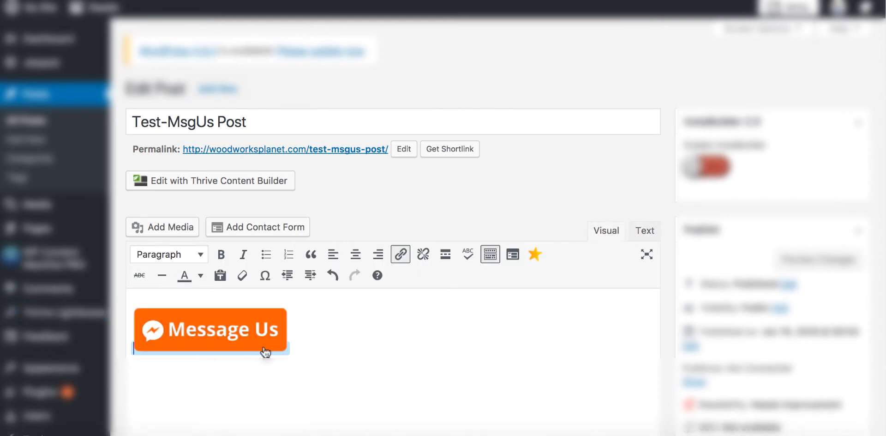
- Update the Test-MsgUs Post and view the published page with its Message Us button
scroll(662, 340, down, 5)
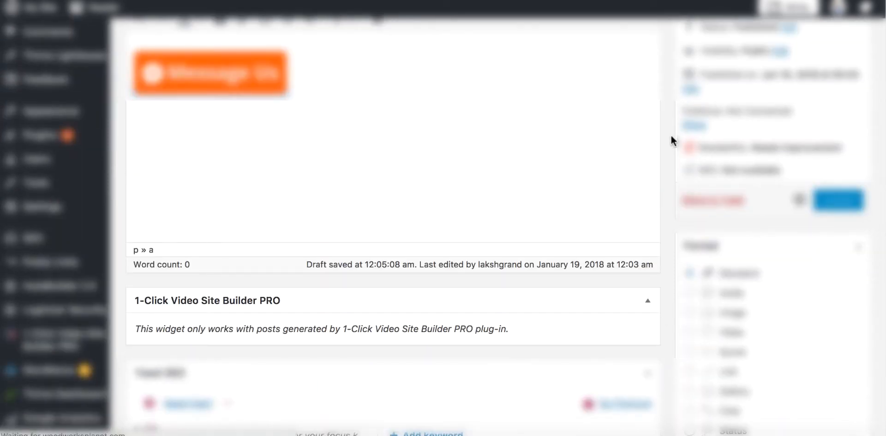
scroll(671, 134, up, 5)
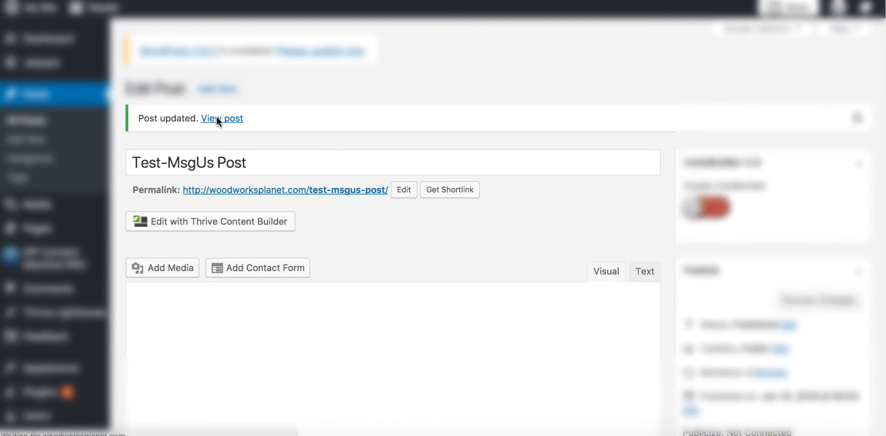
click(217, 120)
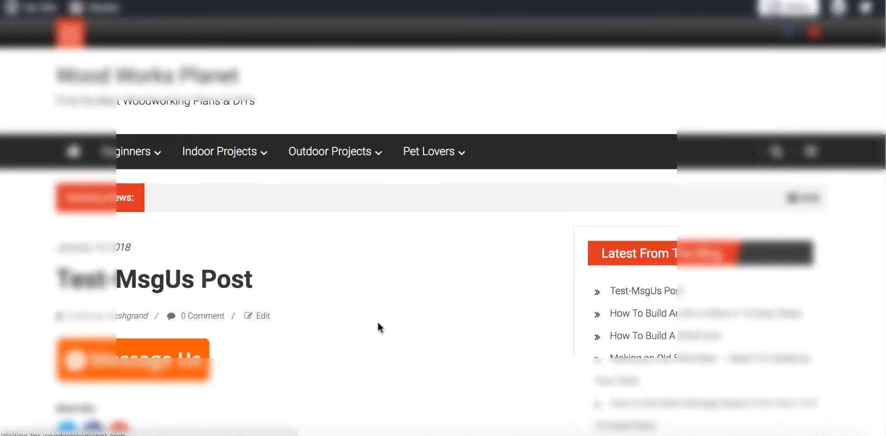
scroll(366, 325, down, 2)
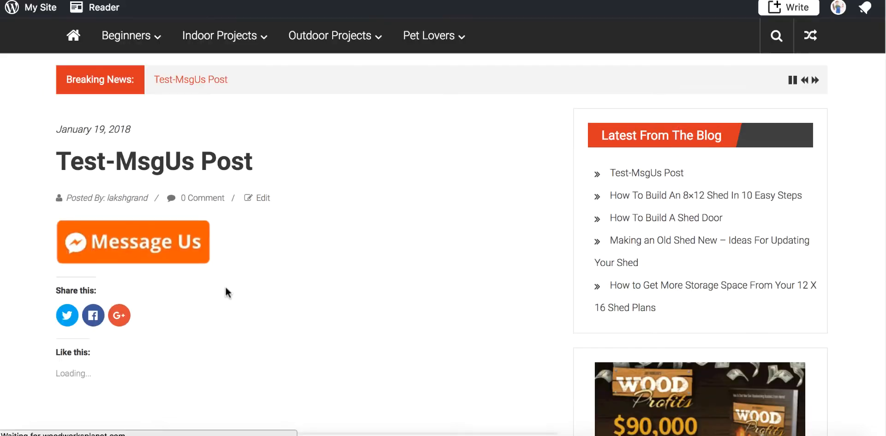
- Test the published Message Us button by continuing into Messenger and sending Woodworksplanet the messages "Hi .." and "thanks"
click(147, 247)
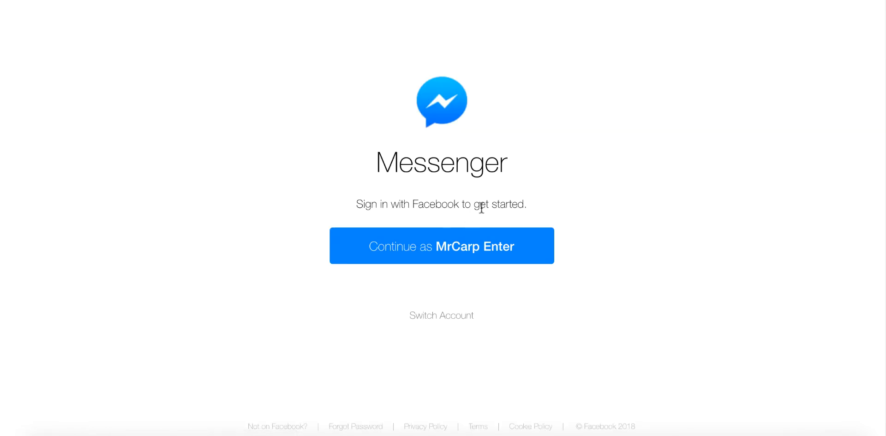
click(439, 241)
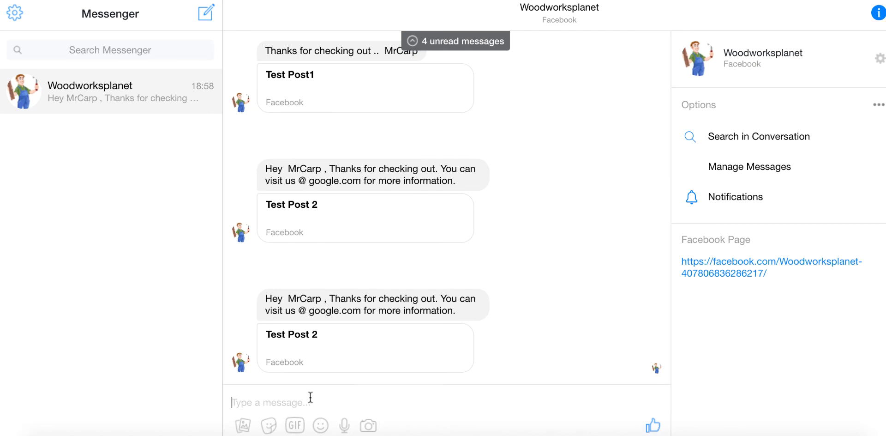
text(Hi ..)
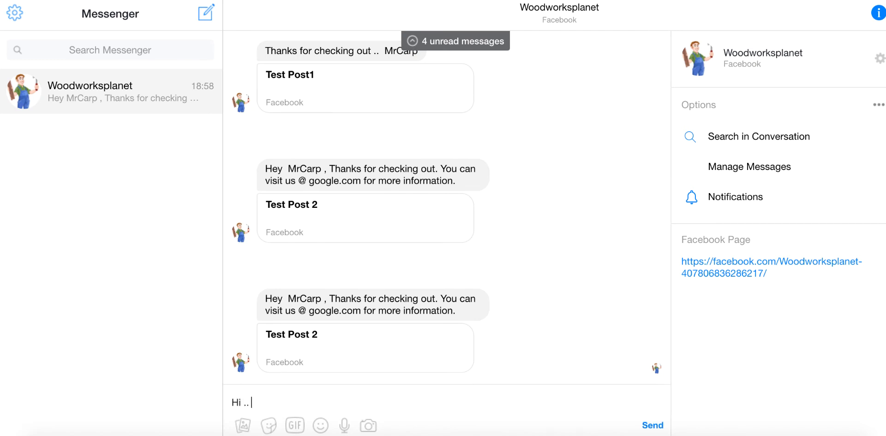
key(Return)
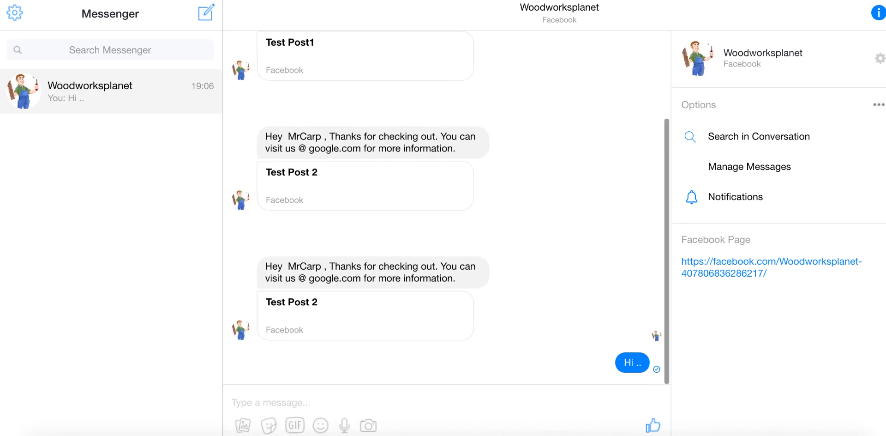
text(thanks)
key(Return)
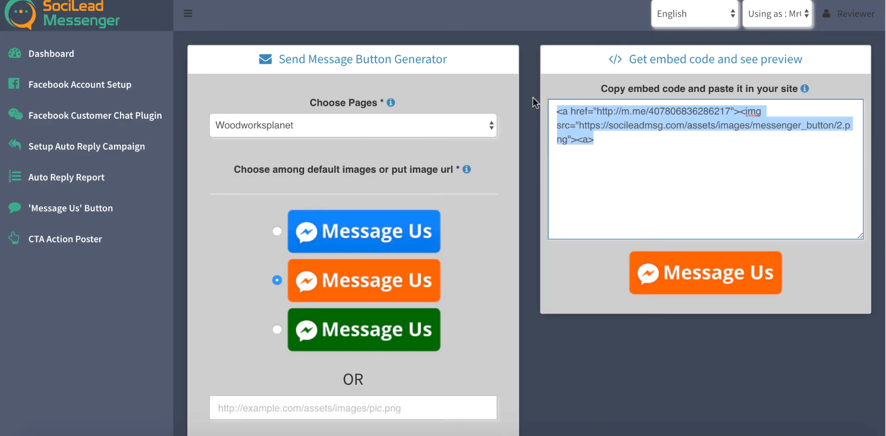
- Switch back to SociLead Messenger and start a new CTA post campaign named "TestCampaign"
click(533, 98)
scroll(533, 98, down, 2)
scroll(533, 97, up, 2)
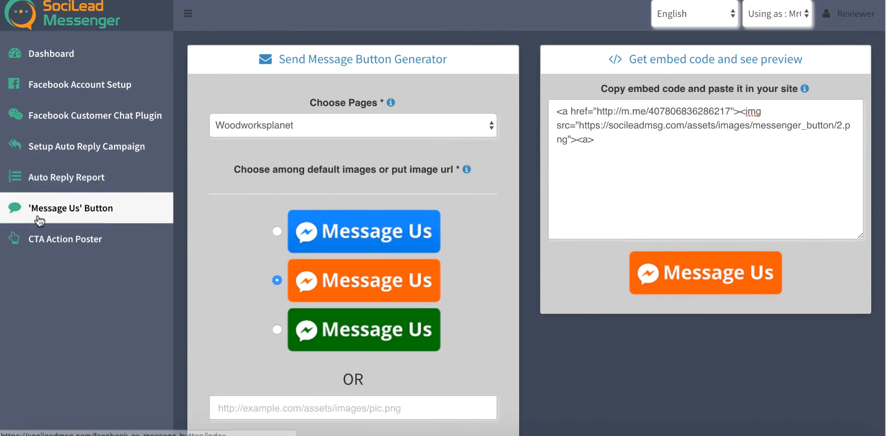
click(64, 250)
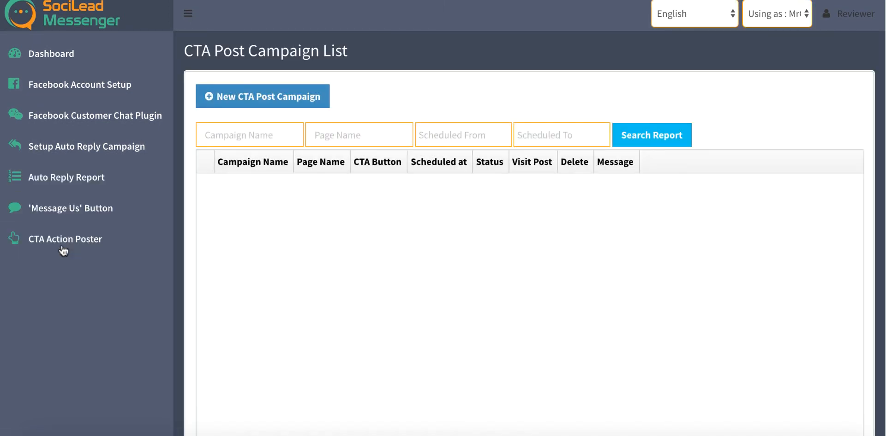
click(281, 101)
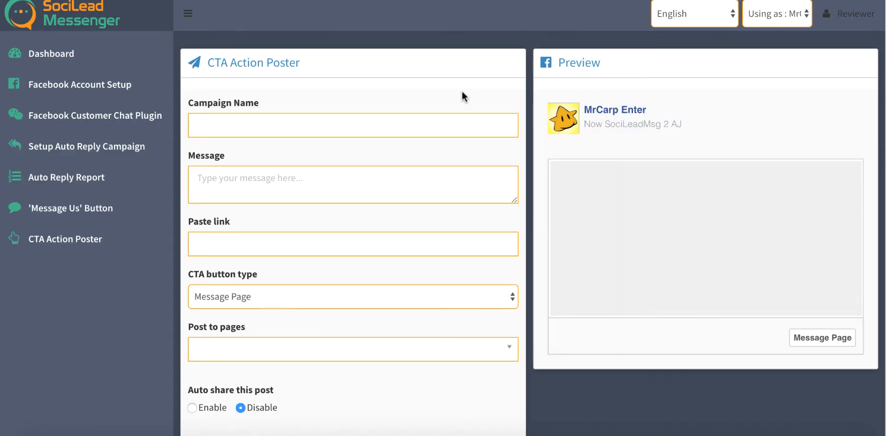
click(375, 123)
text(TestC)
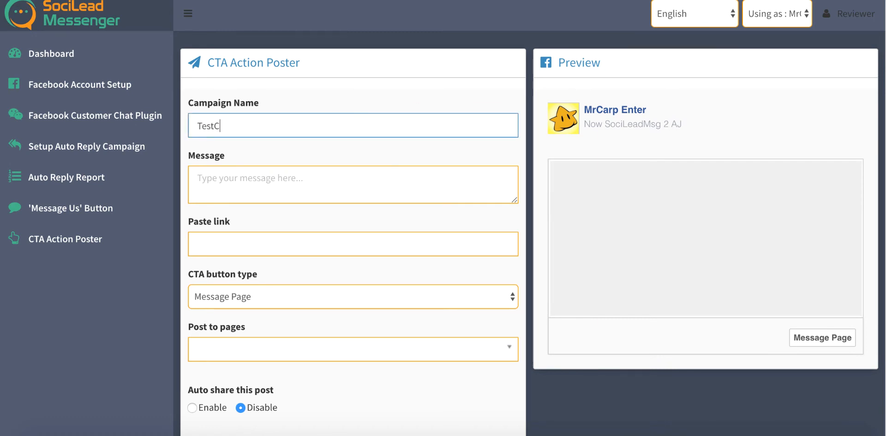
text(ampaign)
click(299, 177)
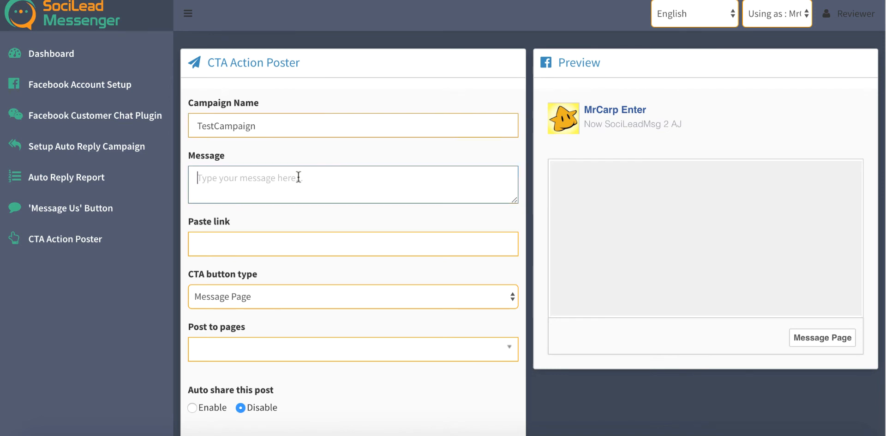
- Enter the post message "Hey .. check out our kool designs & grab our 100 designs giveaway. Simply message us where to send your giveaway"
text(Hey .. che)
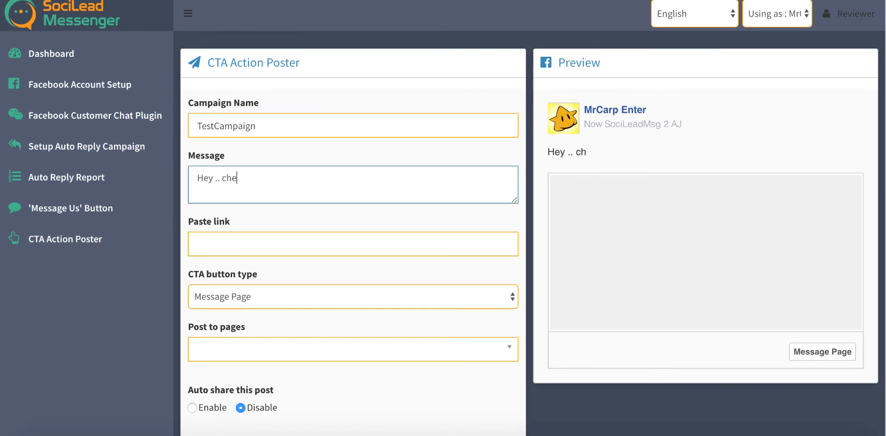
text(ck out our koo)
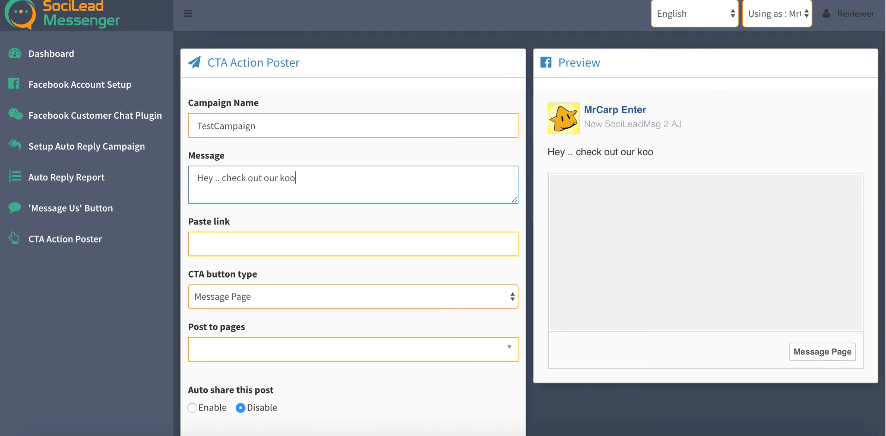
text(l designs)
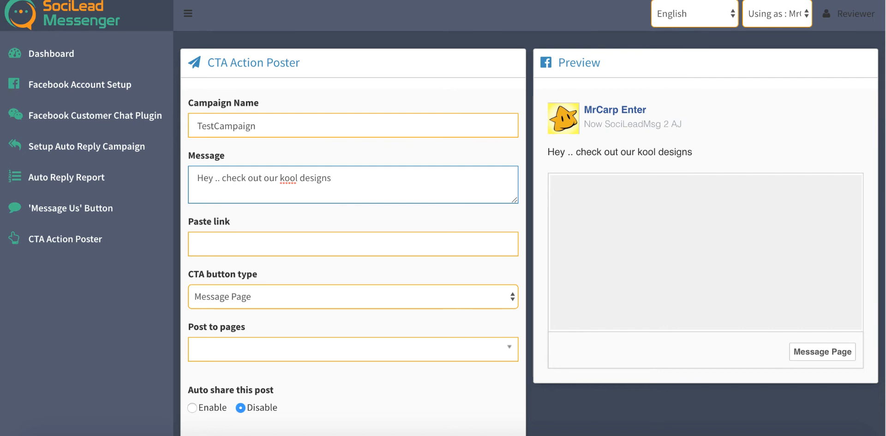
text( & grab our)
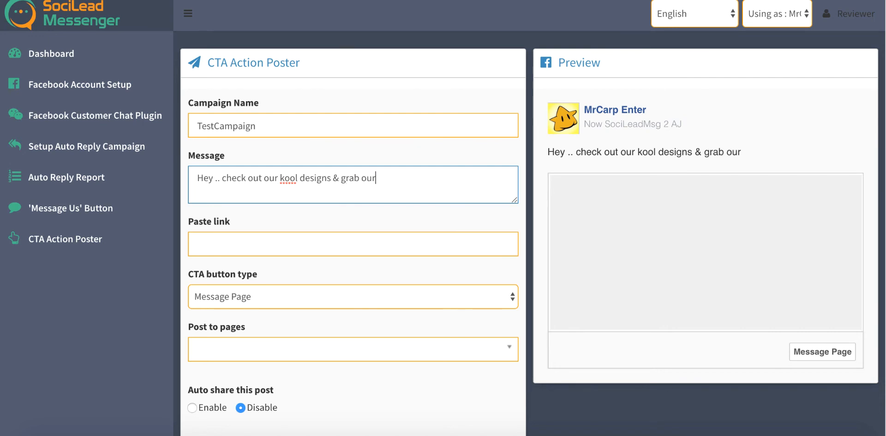
text( 100 design)
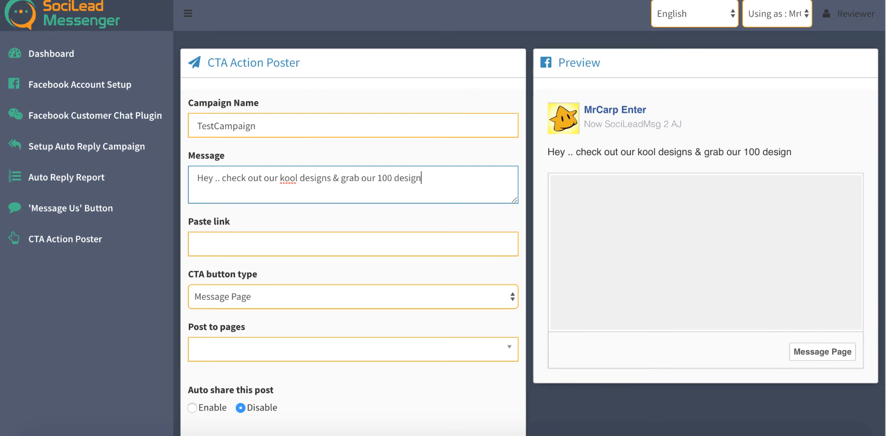
text(s giveaway. Simple)
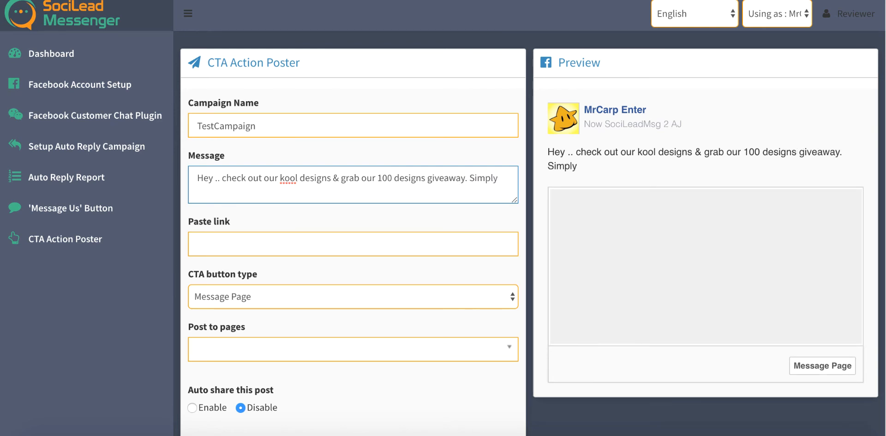
text( message us w)
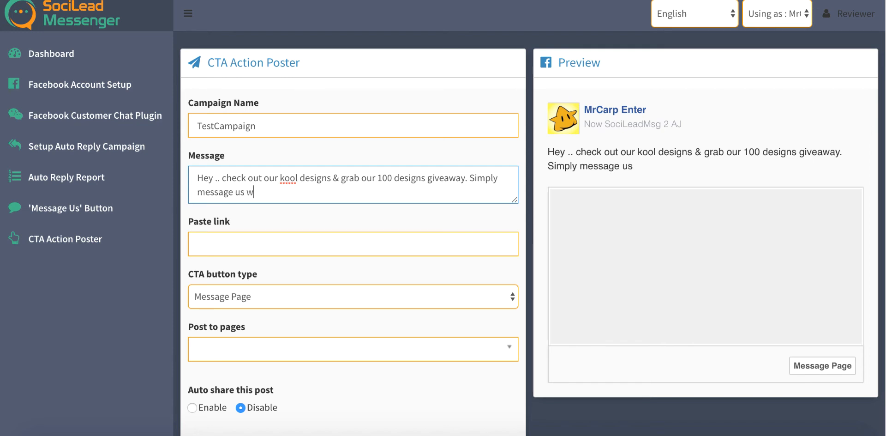
text(here to send yo)
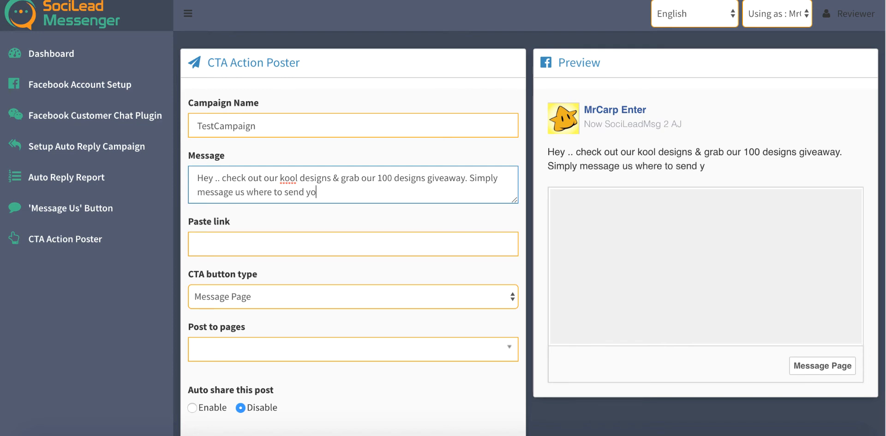
text(ur giveaway)
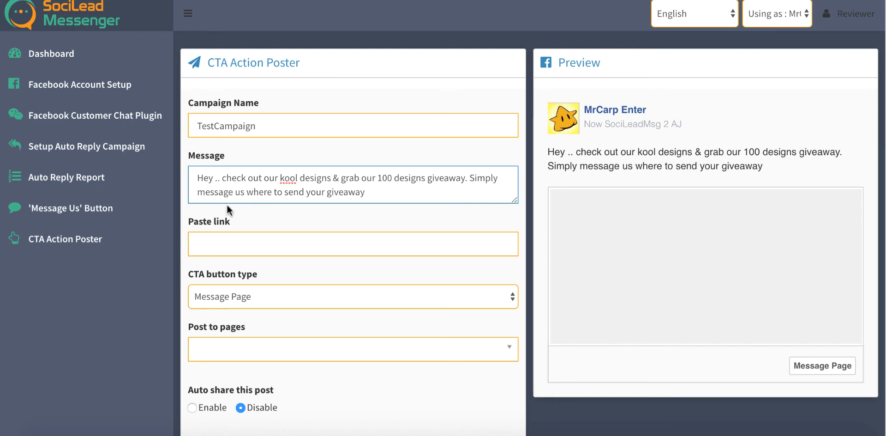
- Set the campaign's link to google.com and choose Message Page as the CTA button type
click(235, 241)
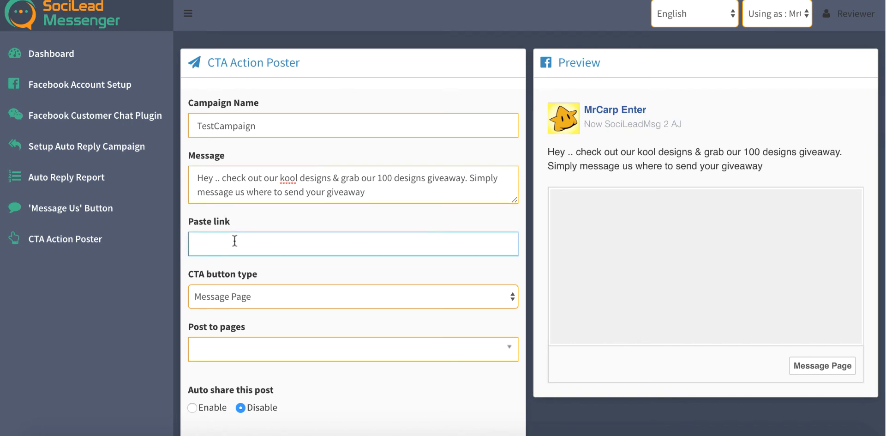
text(google.com)
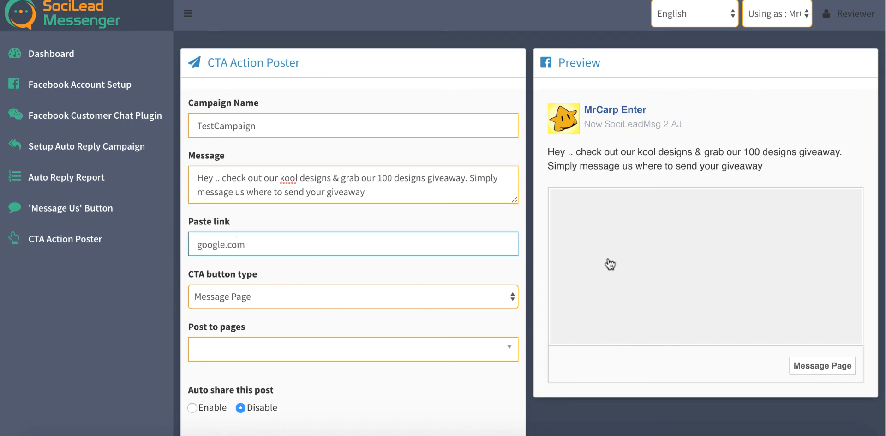
click(433, 298)
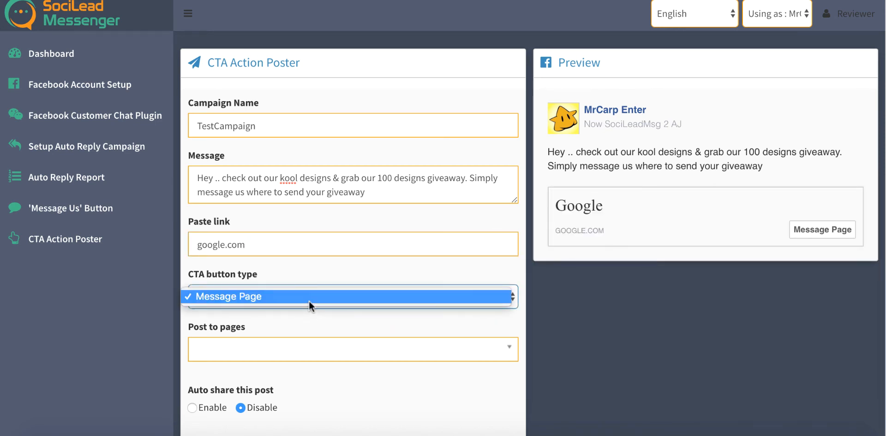
click(308, 300)
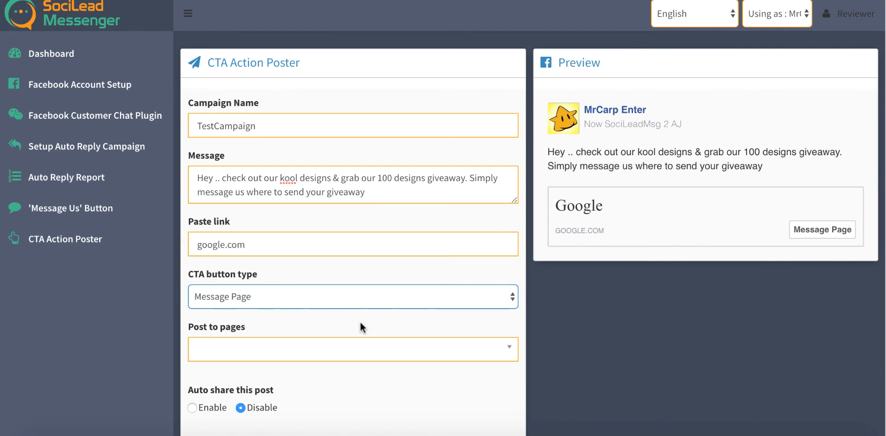
- Select the Woodworksplanet page as the page to post the campaign to
scroll(360, 326, down, 3)
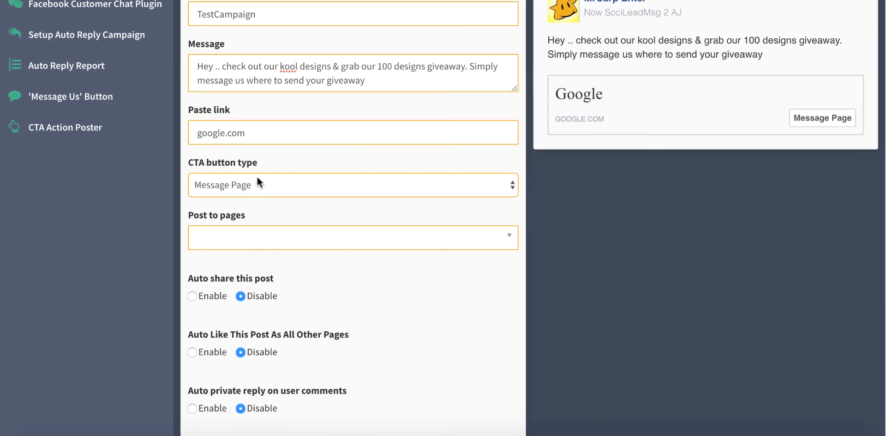
click(275, 240)
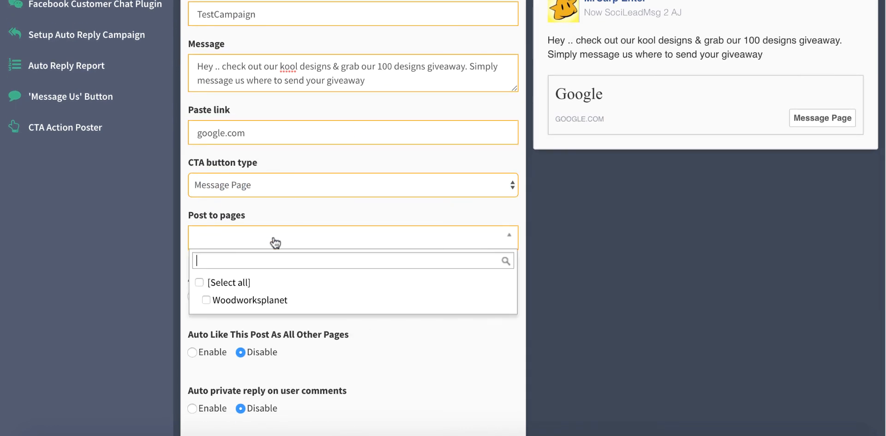
click(267, 300)
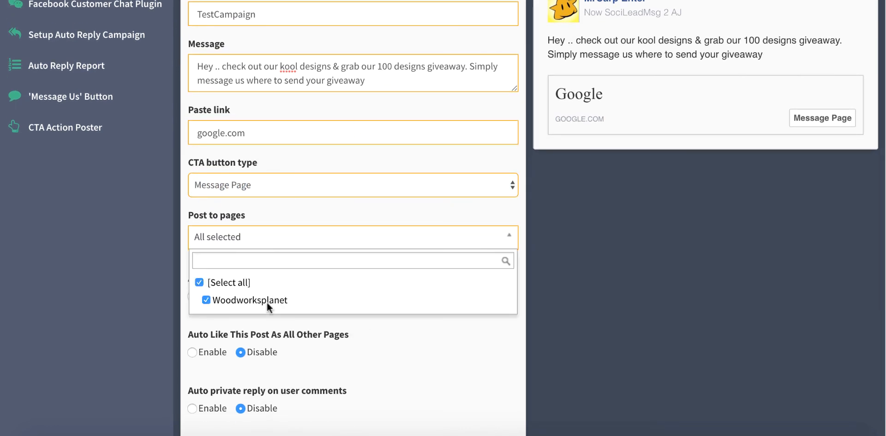
click(561, 292)
click(298, 243)
click(531, 303)
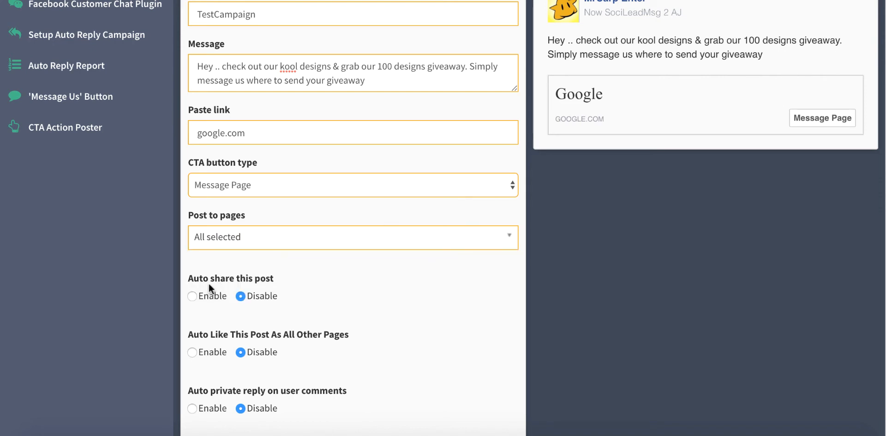
scroll(298, 291, down, 2)
click(199, 237)
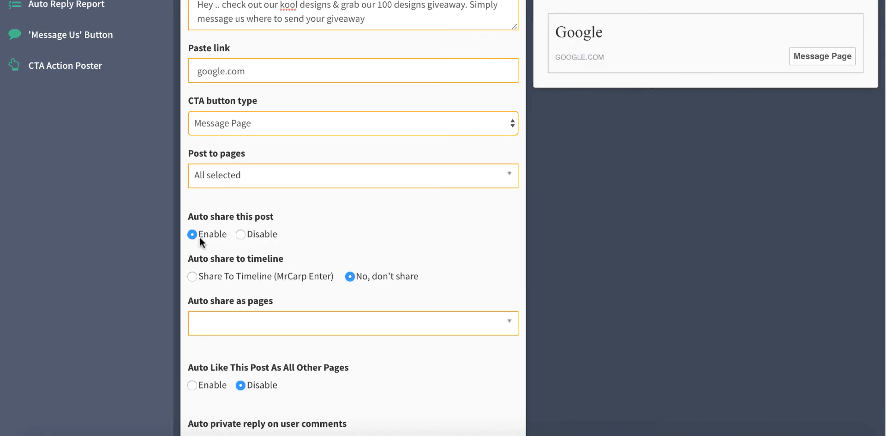
click(194, 276)
click(334, 323)
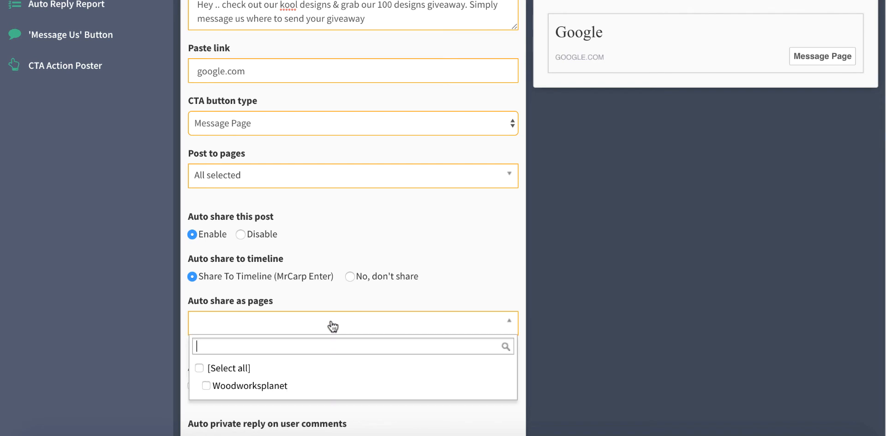
click(247, 243)
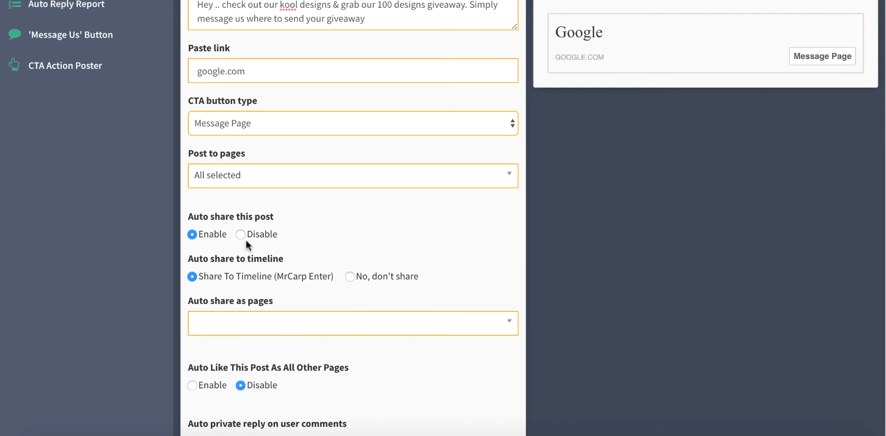
click(241, 233)
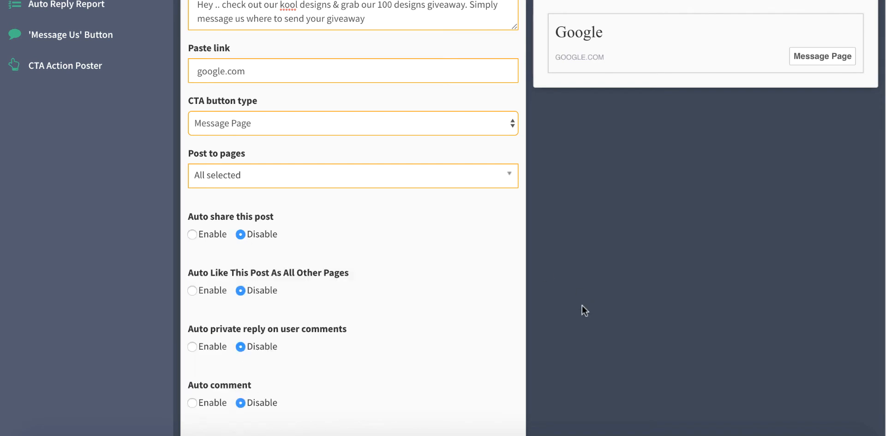
- Enable automatic private replies on user comments with the reply "Thanks for your interest"
scroll(583, 305, down, 3)
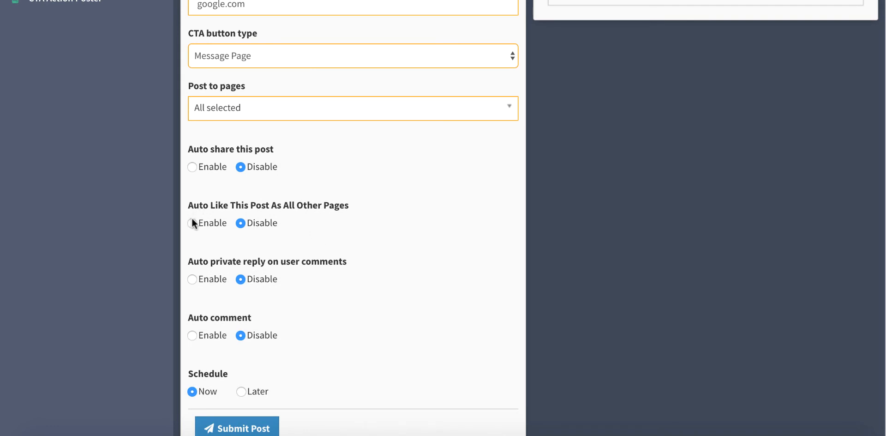
click(192, 280)
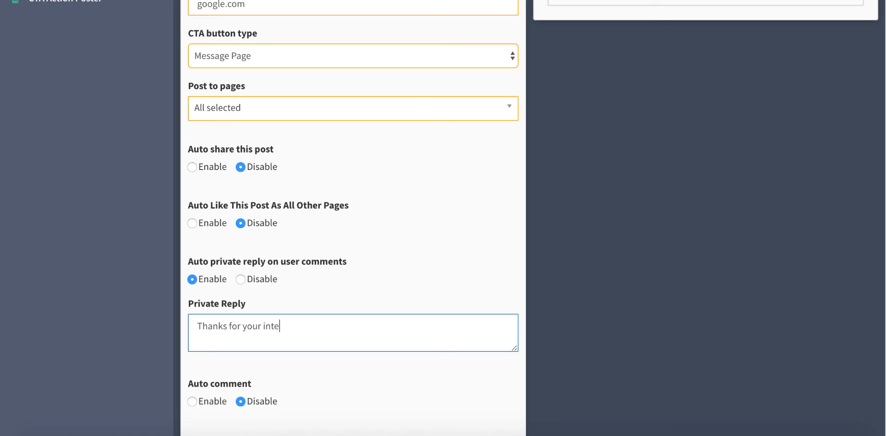
text(rest)
click(324, 383)
scroll(324, 383, down, 2)
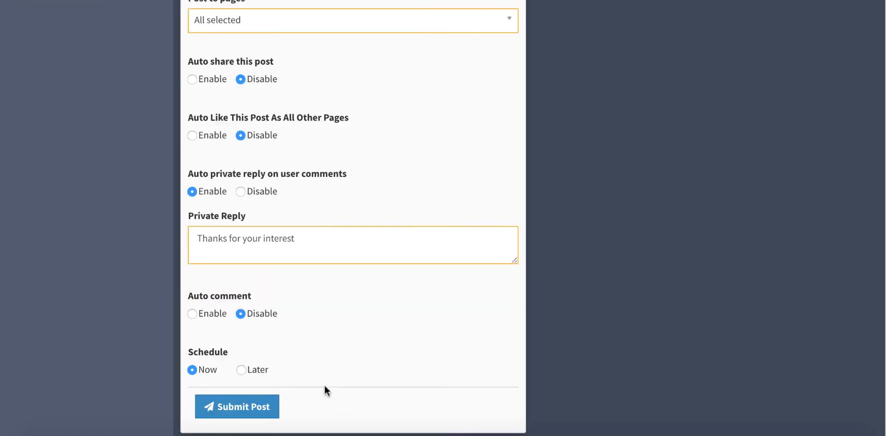
- Enable auto comment for the post with the comment "Thanks for your interest"
click(192, 302)
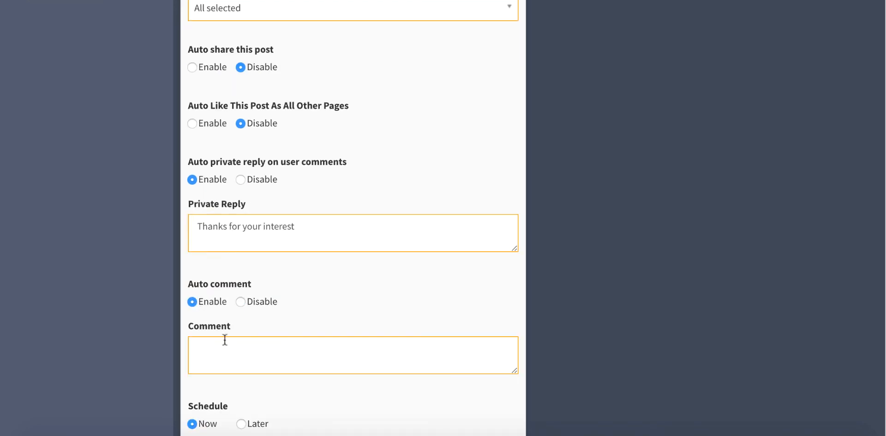
click(266, 349)
text(Thanks for your ing)
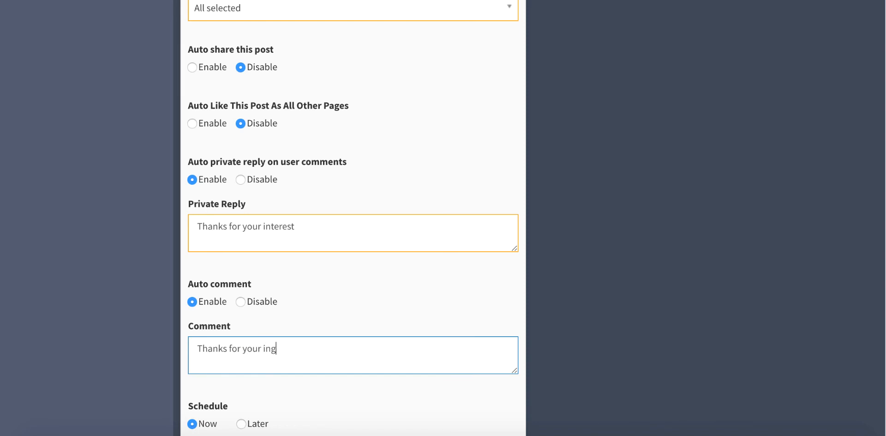
key(BackSpace)
text(terest)
scroll(516, 361, down, 3)
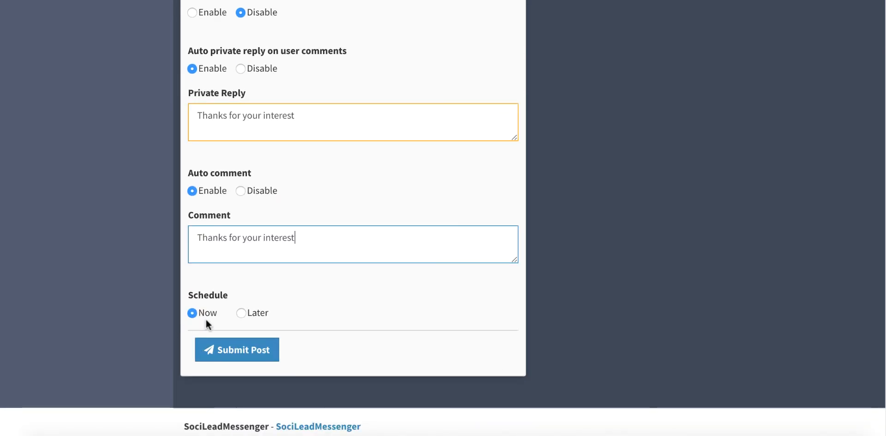
click(241, 313)
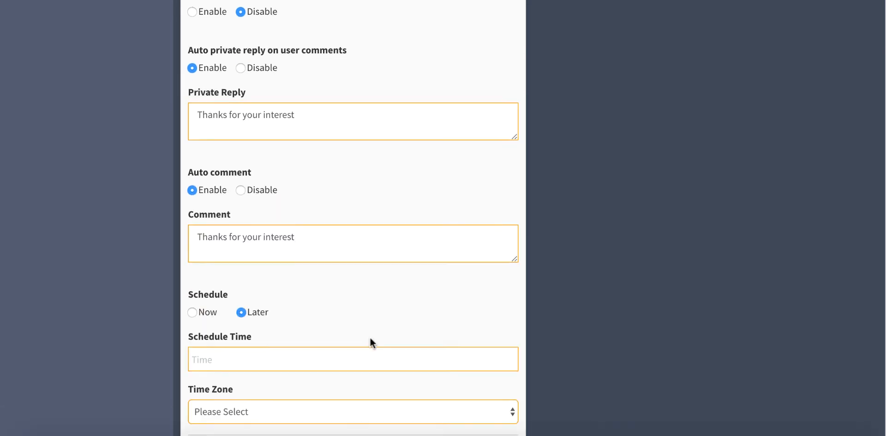
scroll(370, 341, down, 2)
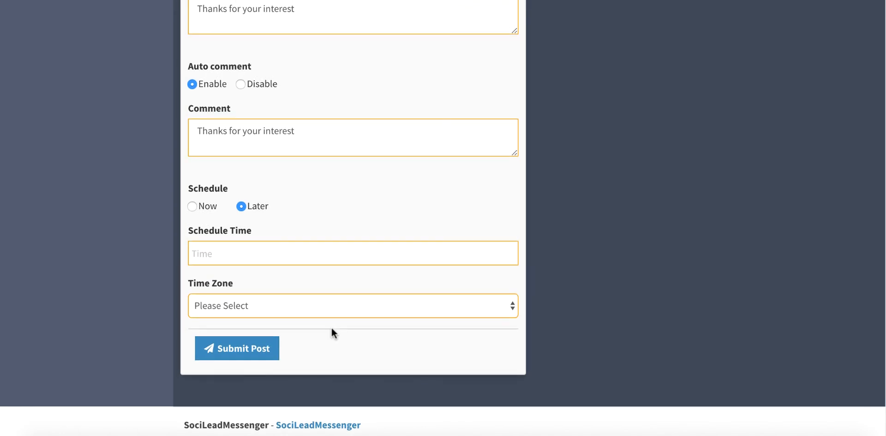
click(193, 206)
- Submit the CTA post for immediate publishing and open the campaign report
click(256, 349)
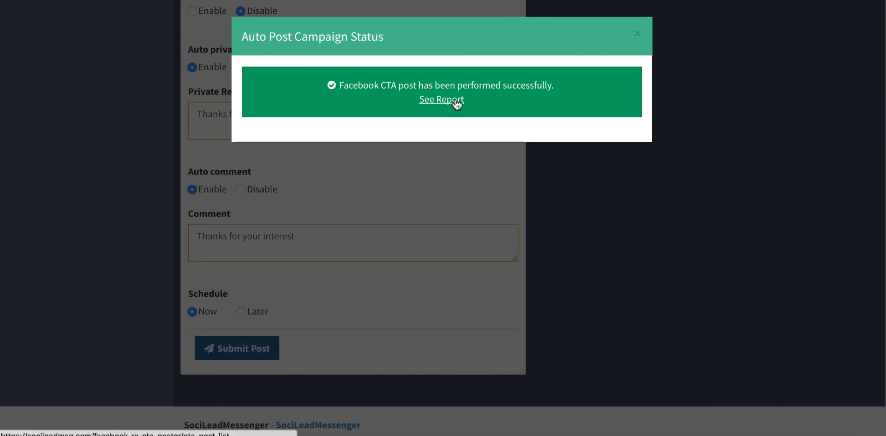
click(456, 100)
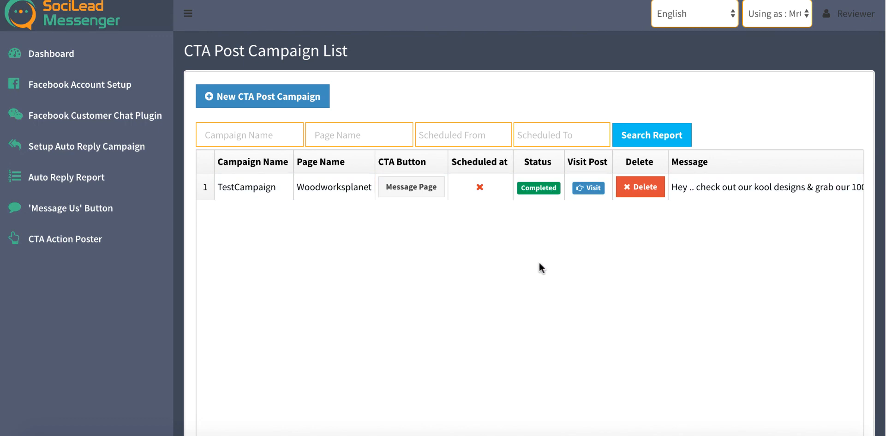
- Visit TestCampaign's post on Facebook and find it on the Woodworksplanet page to examine its message button and auto comment
click(589, 188)
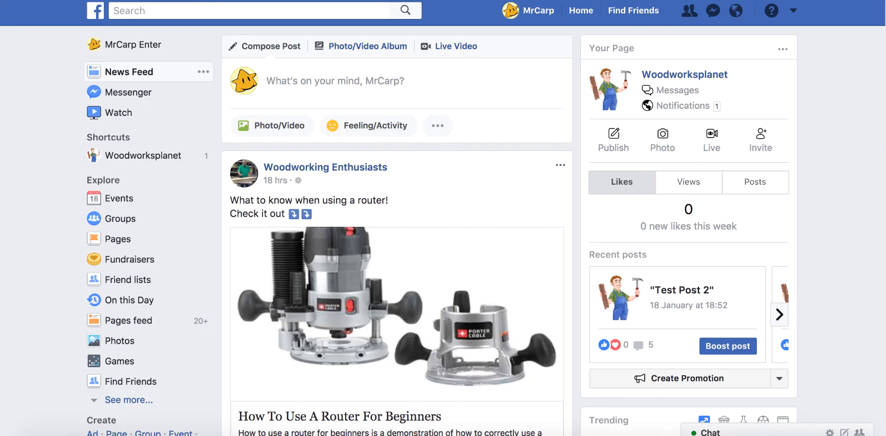
click(583, 14)
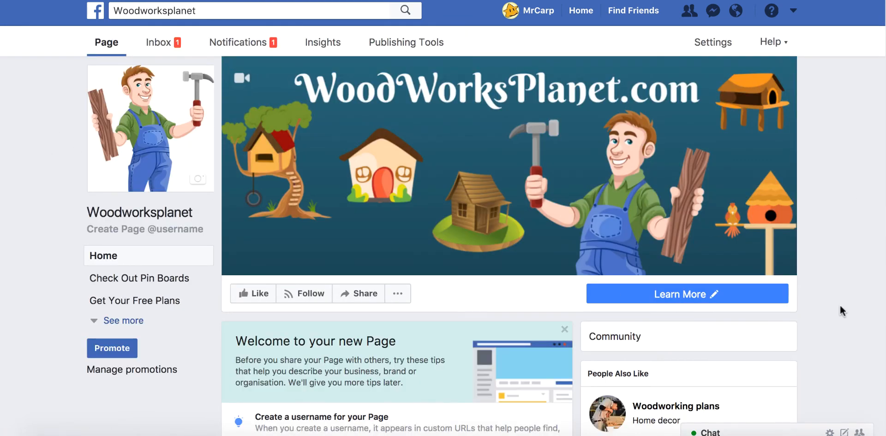
scroll(841, 308, down, 5)
scroll(841, 310, down, 15)
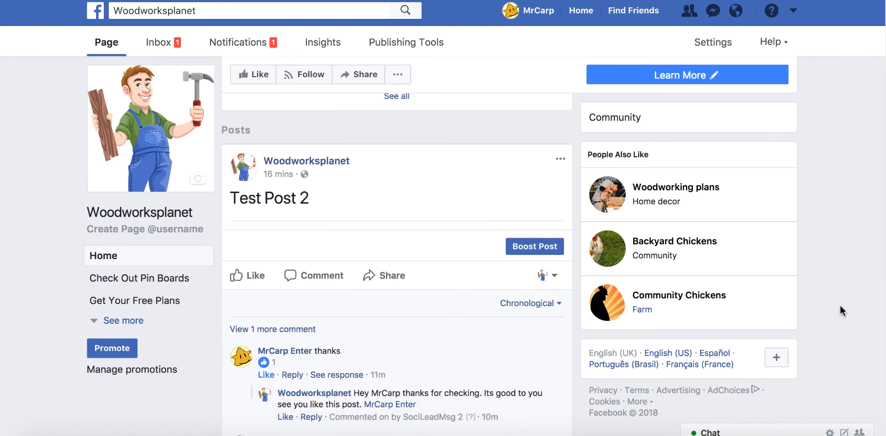
scroll(841, 310, up, 8)
scroll(843, 310, up, 1)
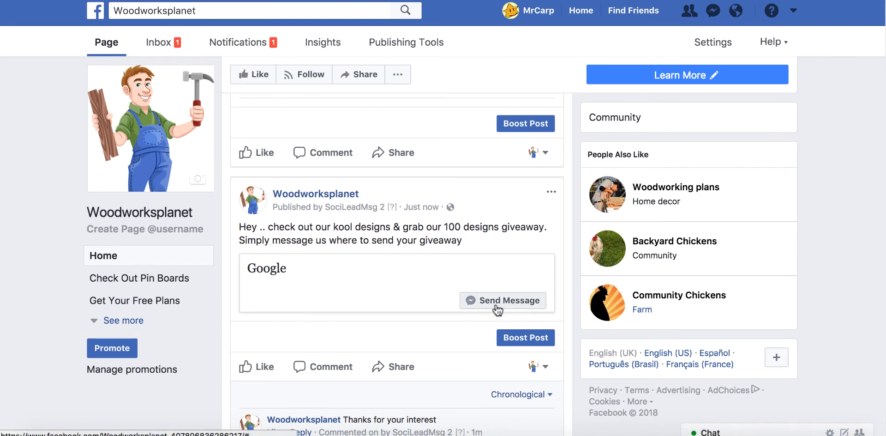
- Test the CTA post's Send Message button by opening the Woodworksplanet chat, close the chat and return to the post
click(502, 301)
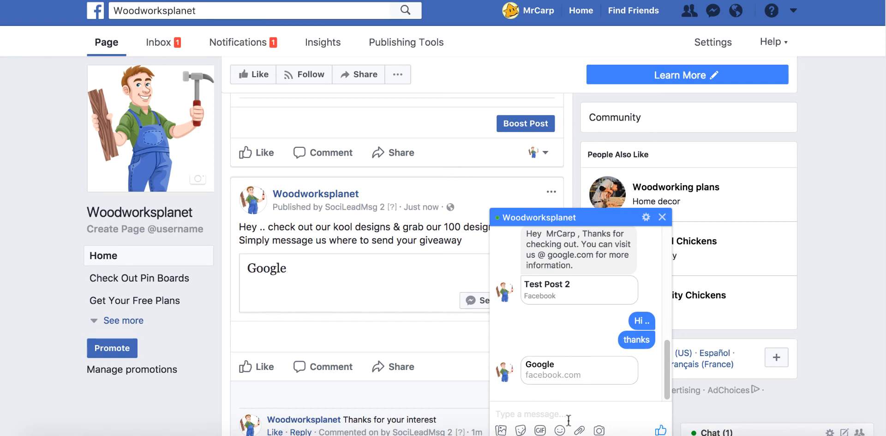
key(Escape)
scroll(480, 148, down, 1)
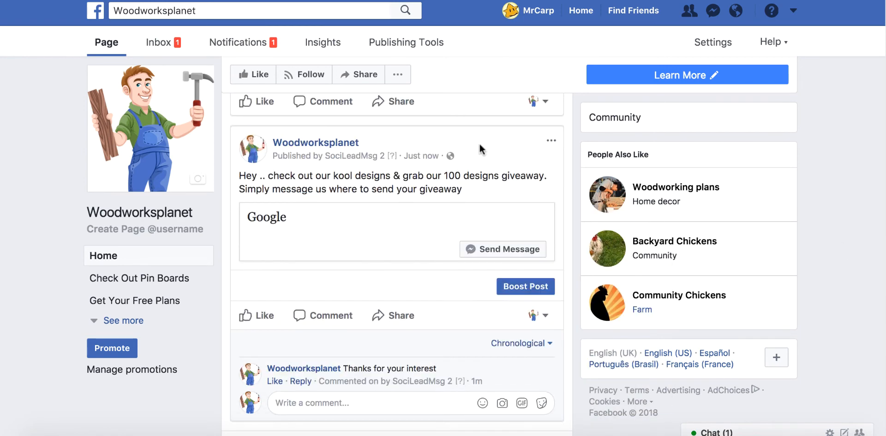
key(ctrl+w)
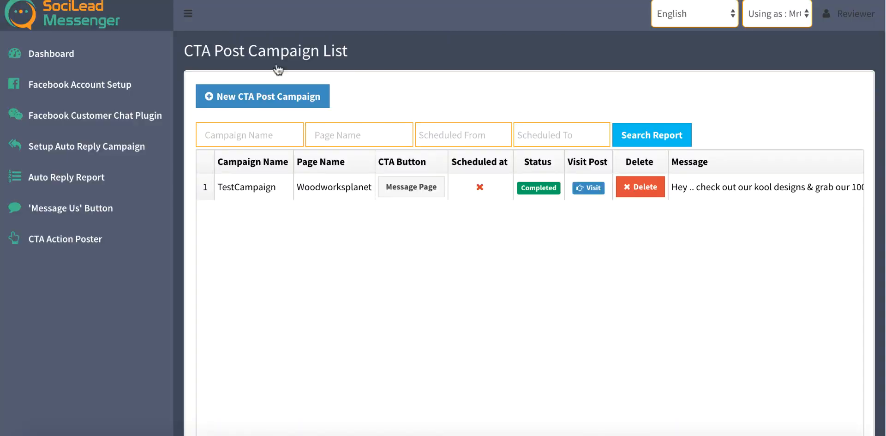
key(ctrl+Tab)
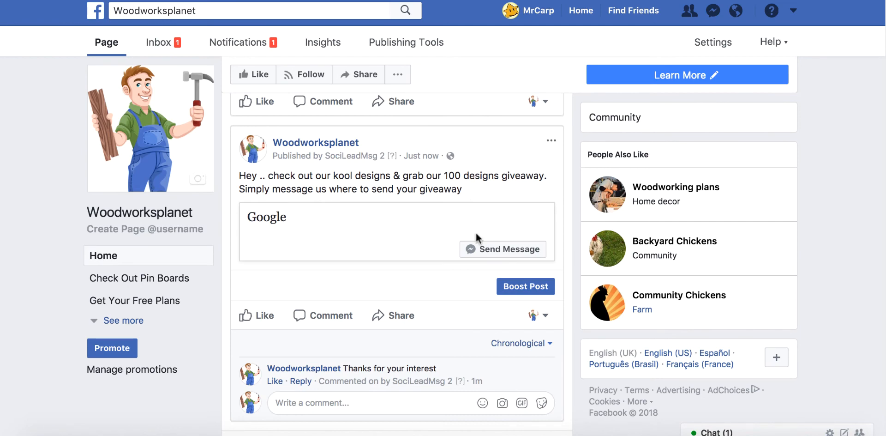
- Examine the form for sharing the CTA post in a group, and cancel the share
click(398, 314)
click(401, 344)
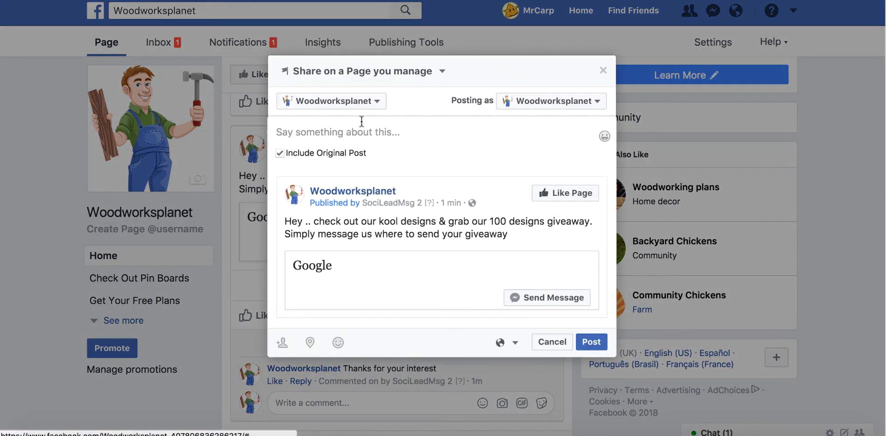
click(395, 72)
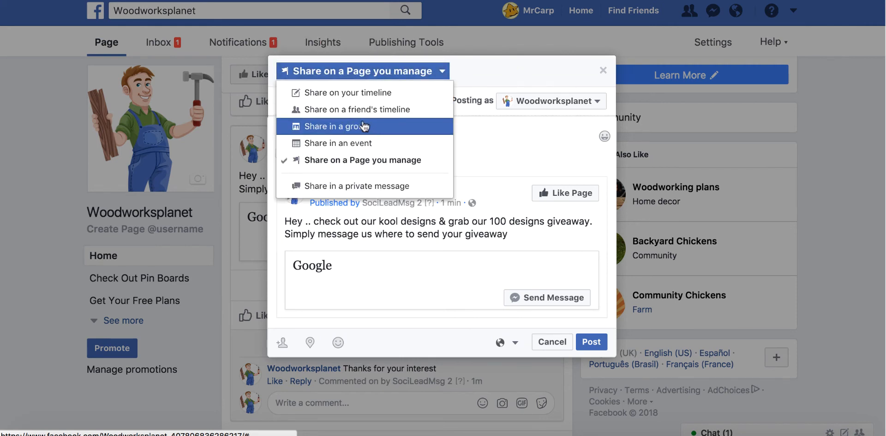
click(366, 126)
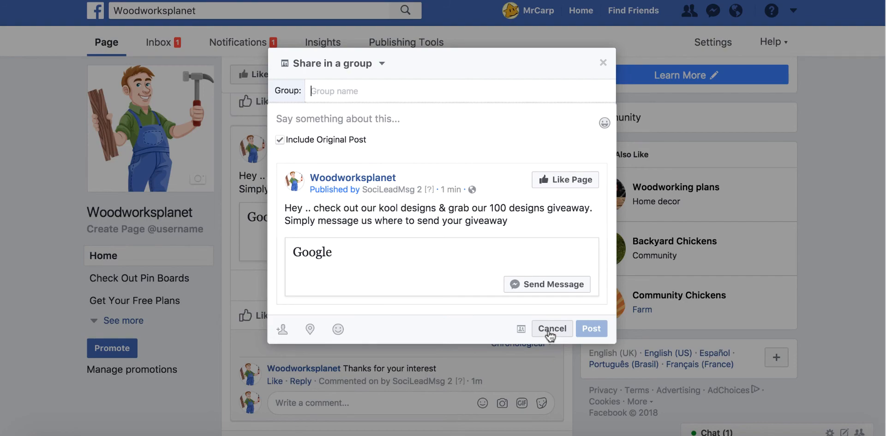
click(552, 329)
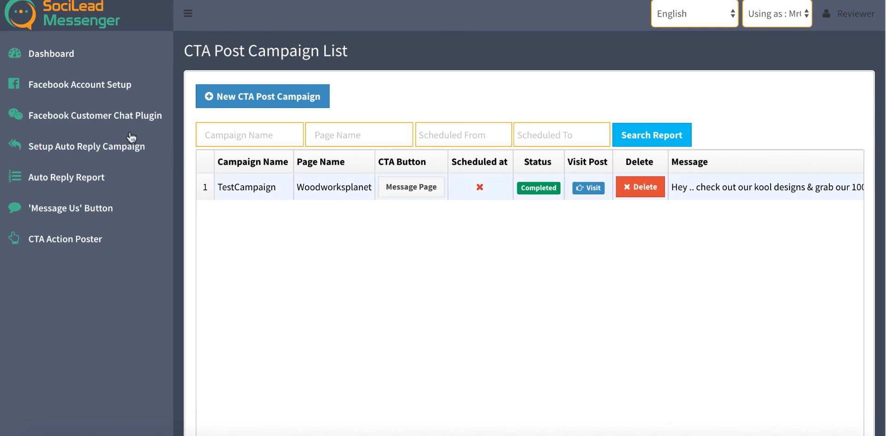
- Start a new Facebook customer chat plugin embed code for the Woodworksplanet page
click(98, 121)
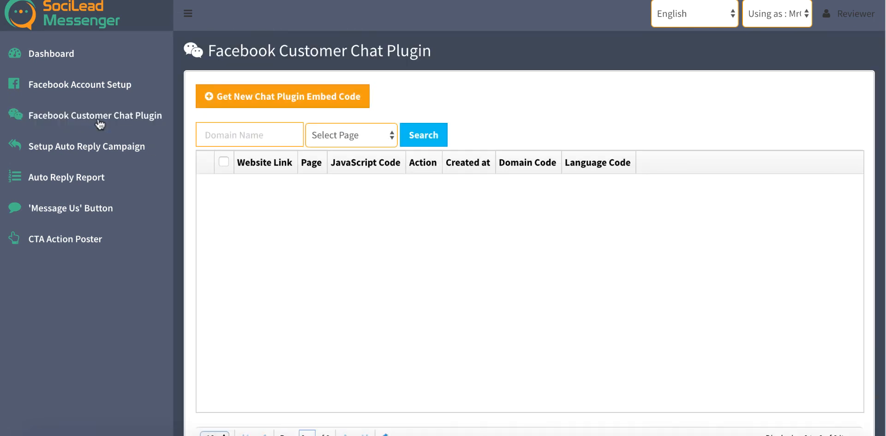
click(318, 108)
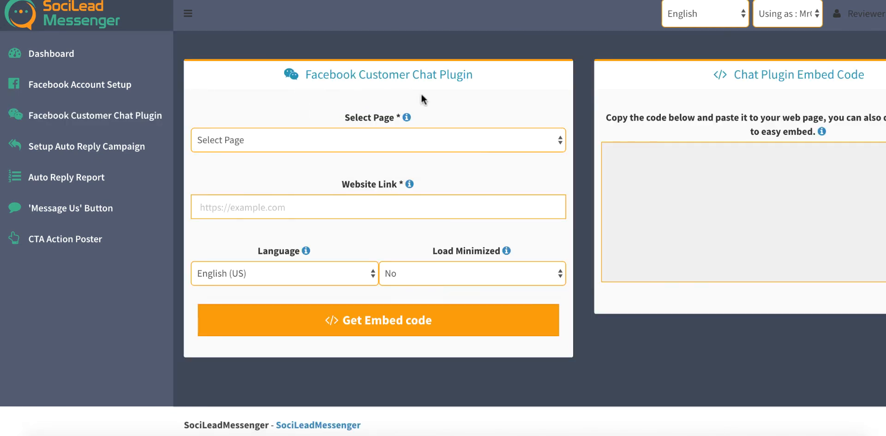
click(330, 139)
click(296, 151)
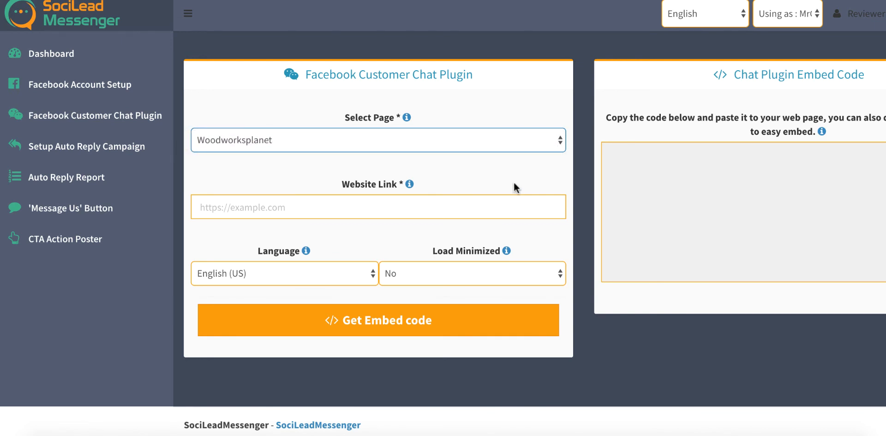
- Set the chat plugin's website link to google.com and try to generate its embed code
click(429, 206)
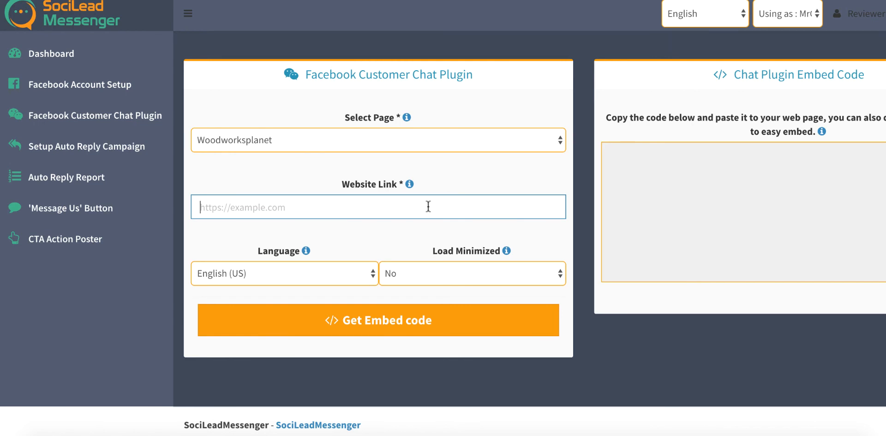
text(google.com)
mouse_move(306, 251)
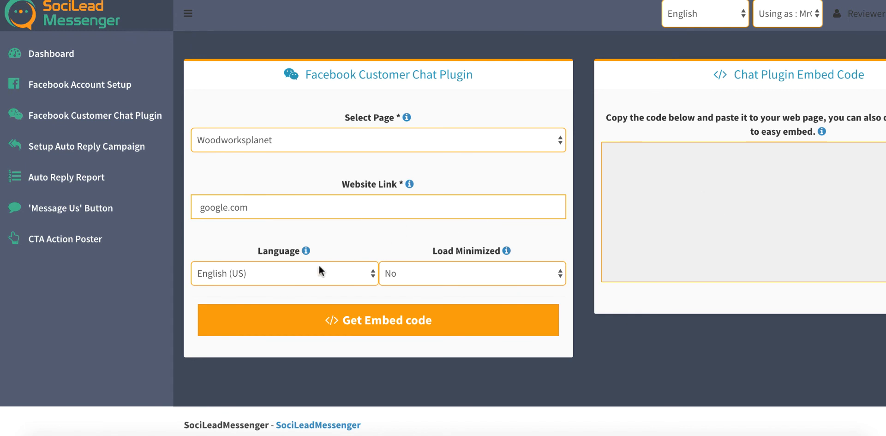
click(411, 322)
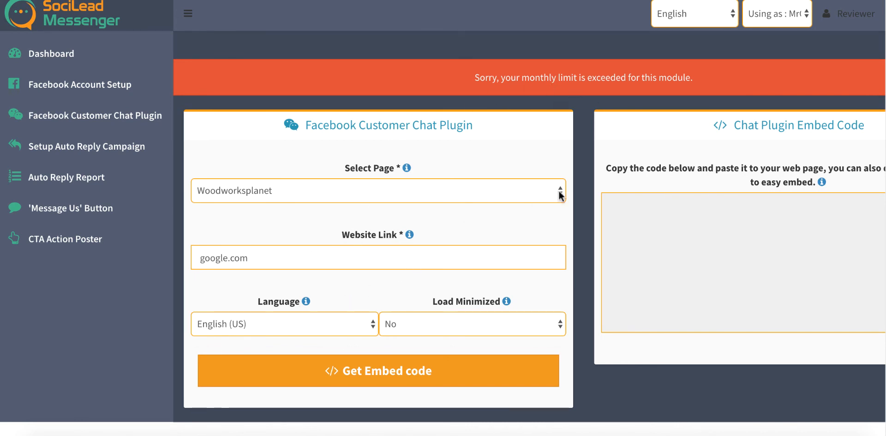
scroll(578, 235, down, 1)
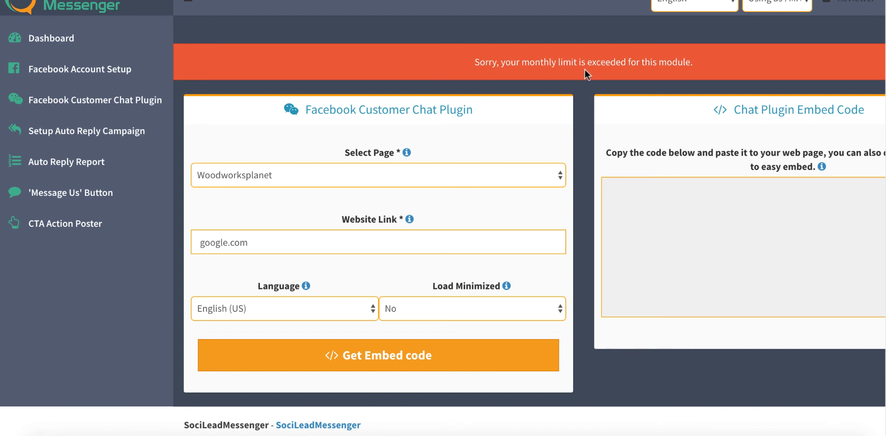
- Open the account's usage log and examine the limit and used amount of each module
click(69, 40)
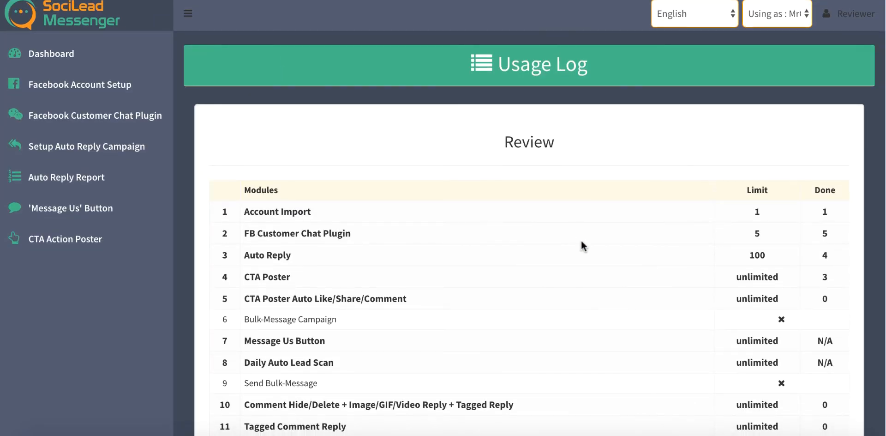
scroll(582, 243, down, 2)
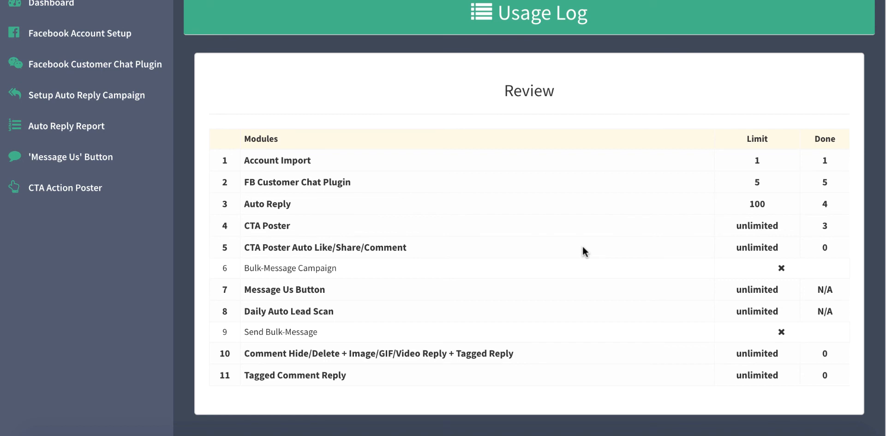
scroll(583, 250, up, 2)
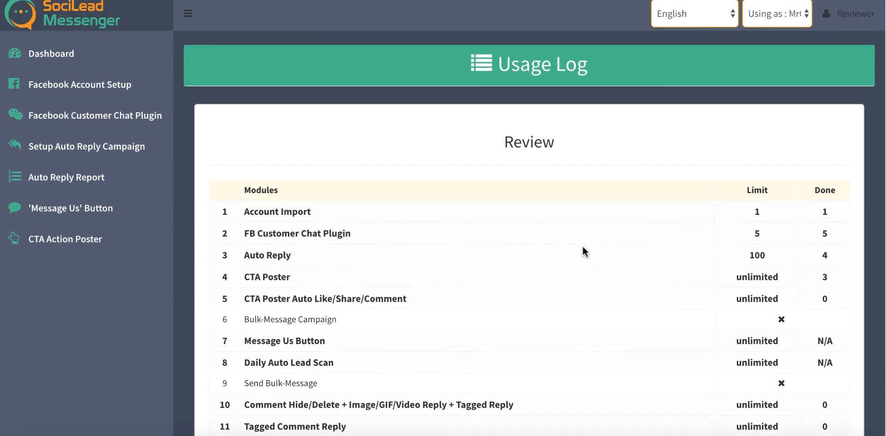
- Examine the SociLead Messenger pricing chart with its front-end, OTO and downsale offers
scroll(583, 245, down, 1)
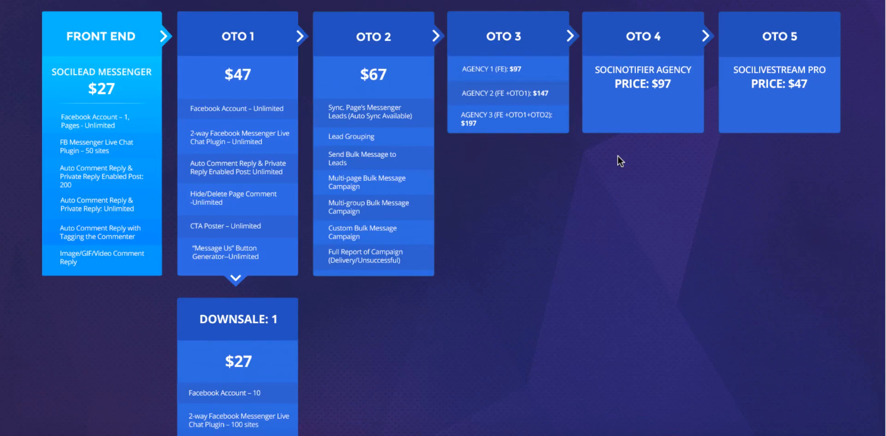
scroll(618, 161, down, 1)
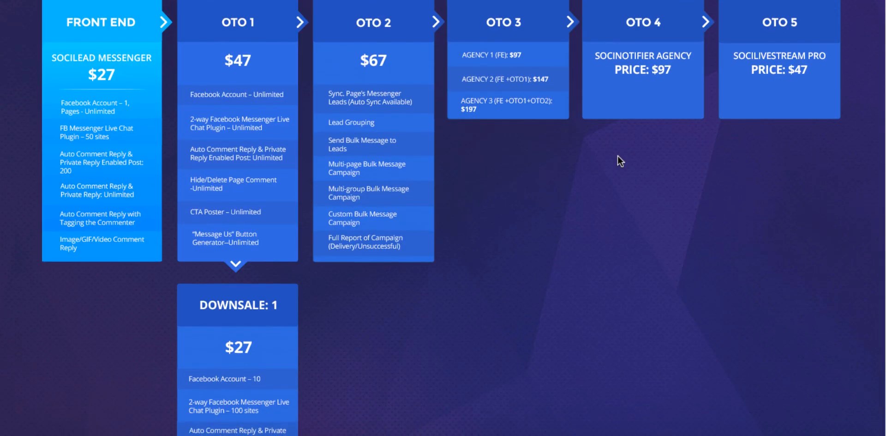